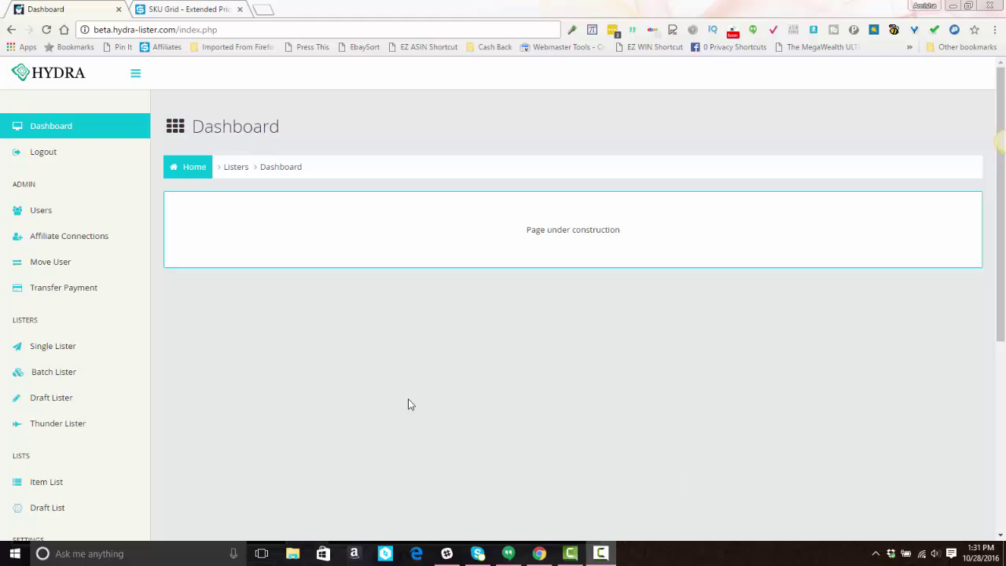
# Step: Open Thunder Lister Settings > US Settings from the Hydra Lister sidebar
pyautogui.scroll(-3, 49, 177)
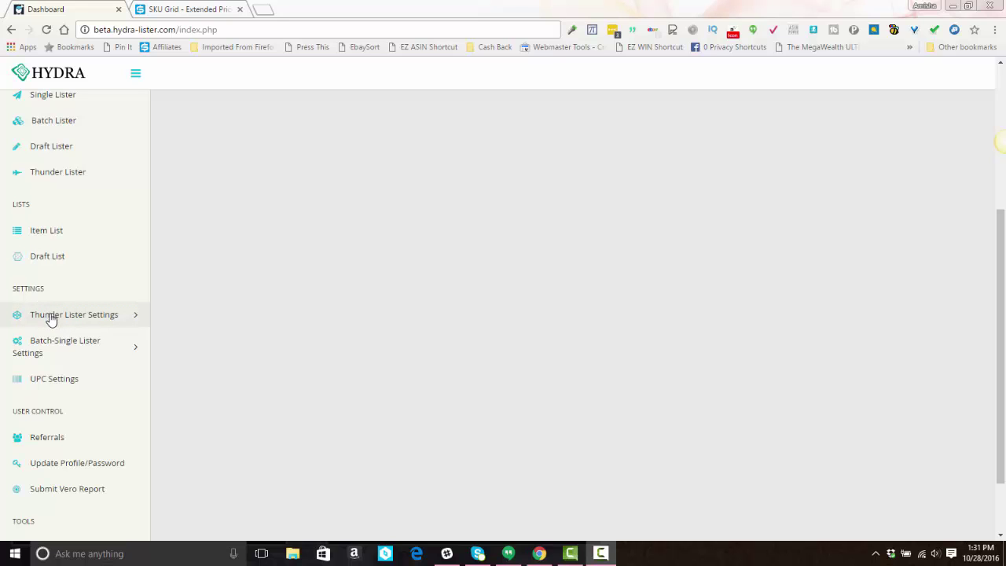
pyautogui.click(120, 320)
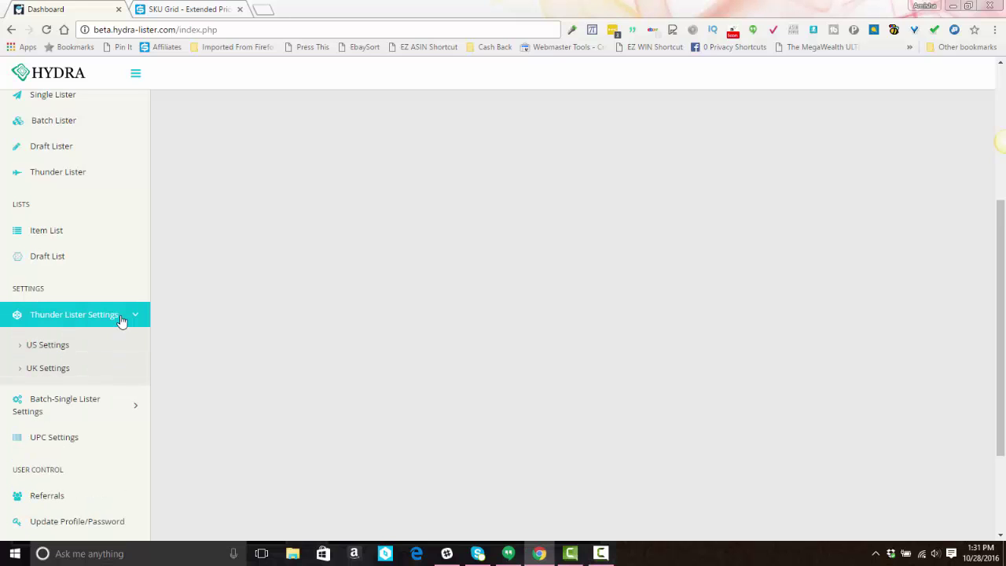
pyautogui.click(62, 349)
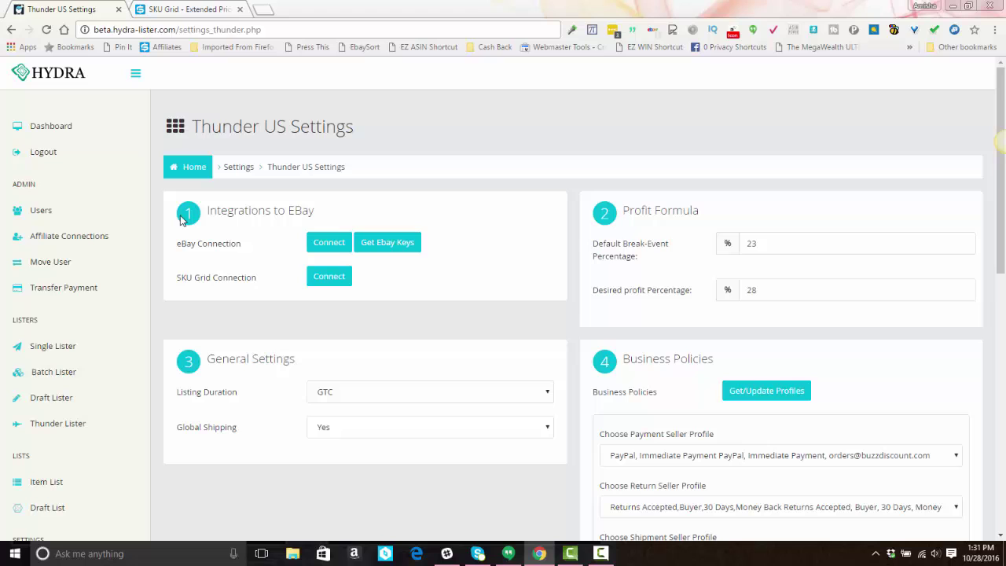
# Step: Show the eBay connection's token and key fields and request new eBay keys
pyautogui.click(335, 244)
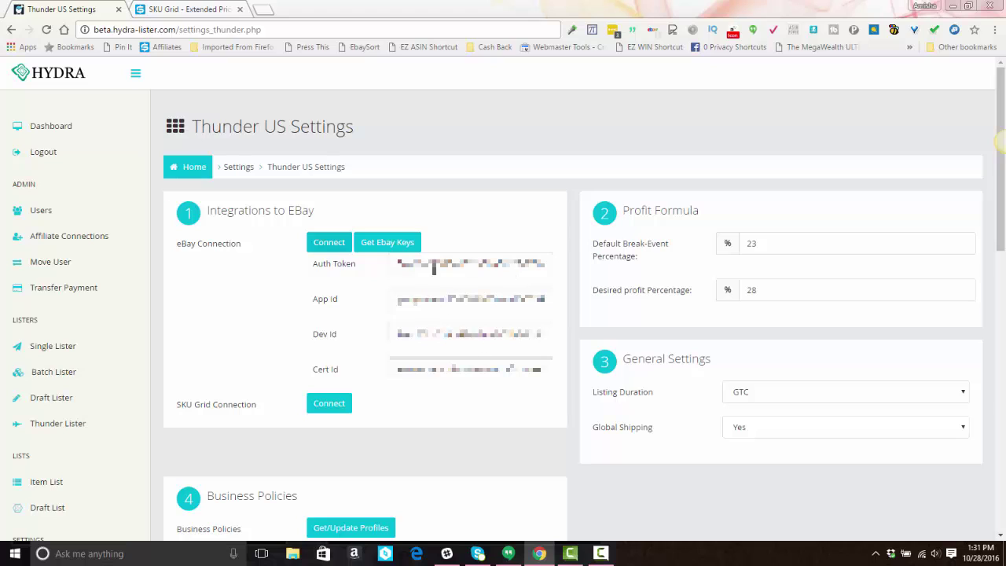
pyautogui.click(399, 247)
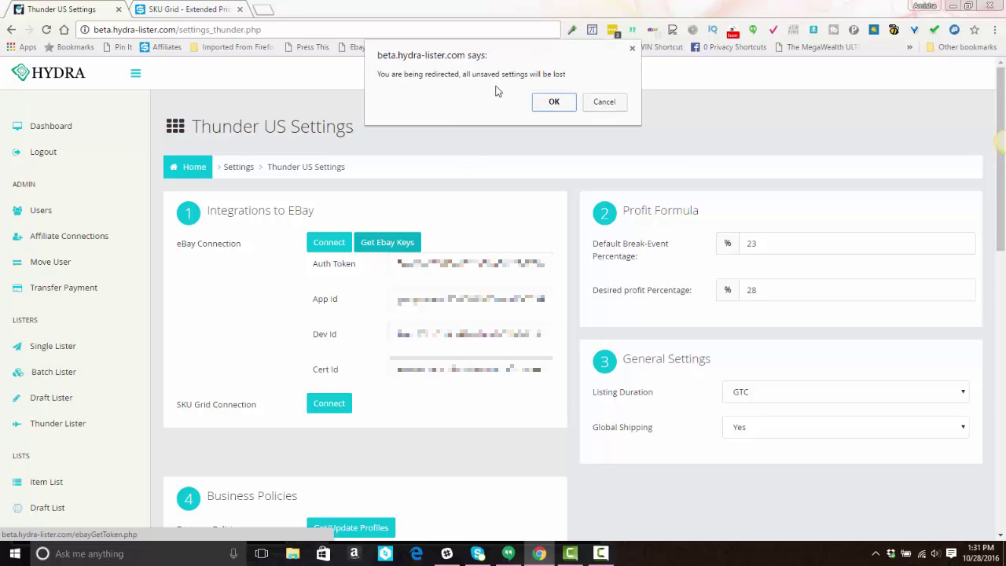
# Step: Accept the redirect, sign in with the eBay username and password, and agree to grant access
pyautogui.click(554, 102)
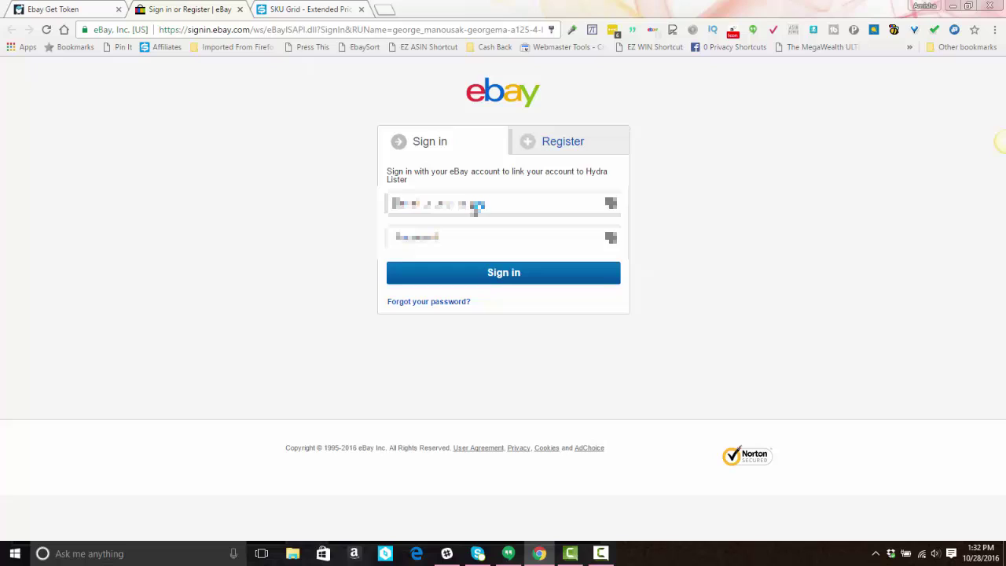
pyautogui.write('georgema')
pyautogui.press('Tab')
pyautogui.write('*')
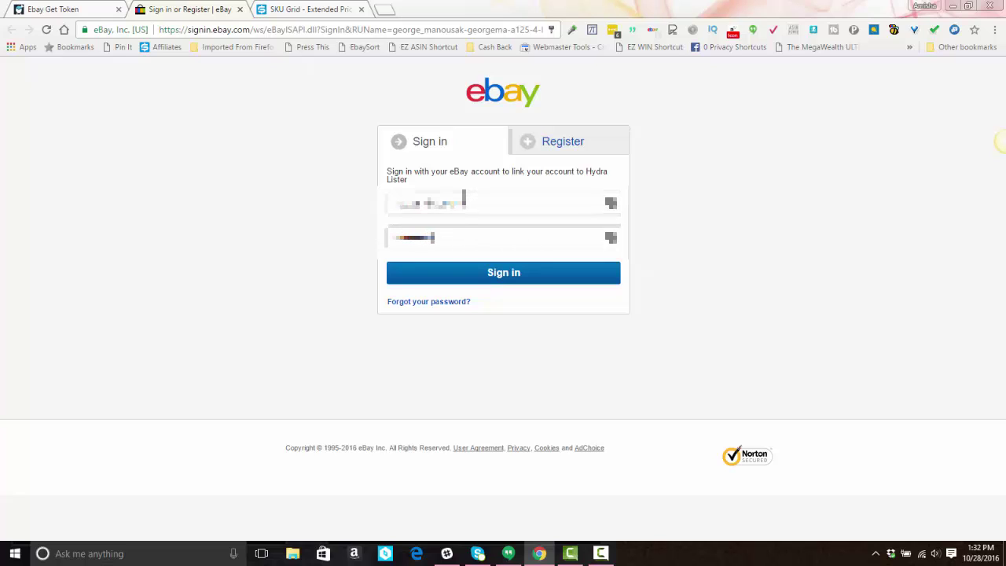
pyautogui.write('*')
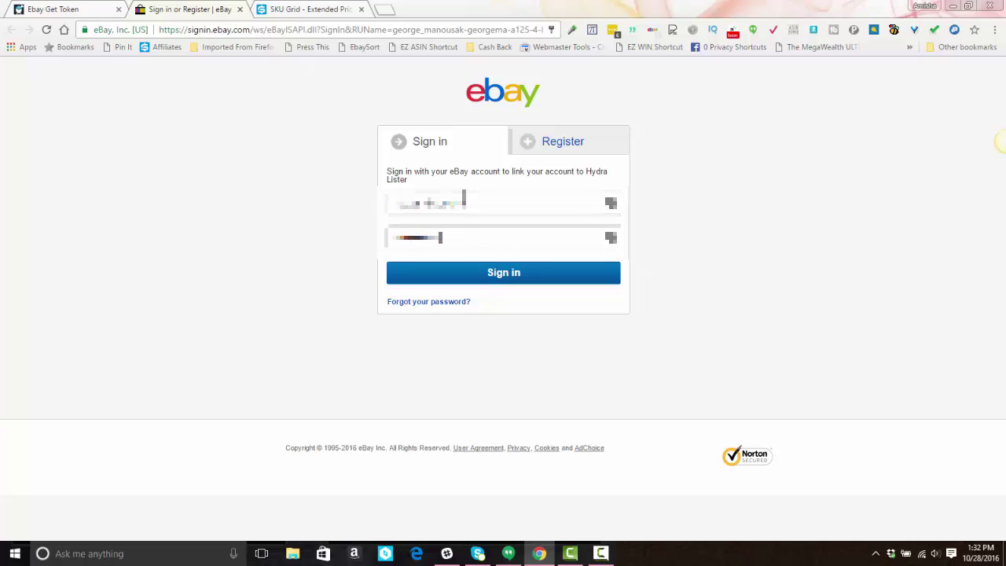
pyautogui.click(529, 273)
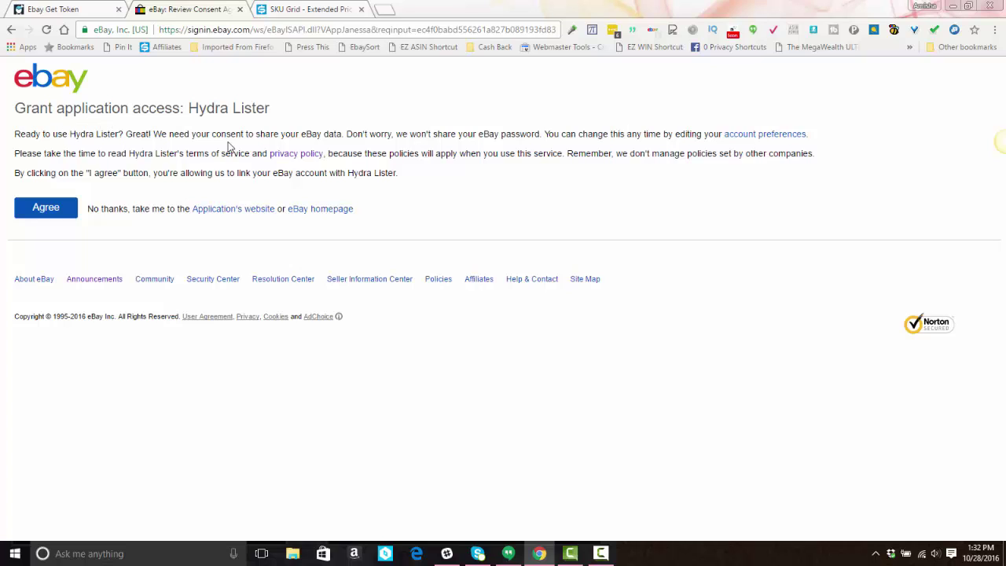
pyautogui.click(65, 208)
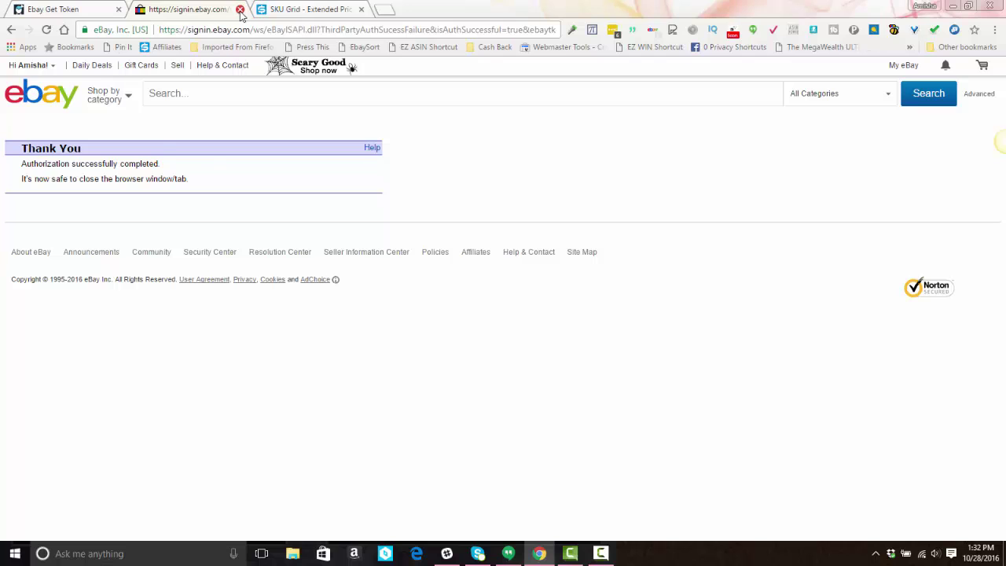
# Step: Close the eBay tab and return to Thunder Lister Settings > US Settings
pyautogui.click(239, 9)
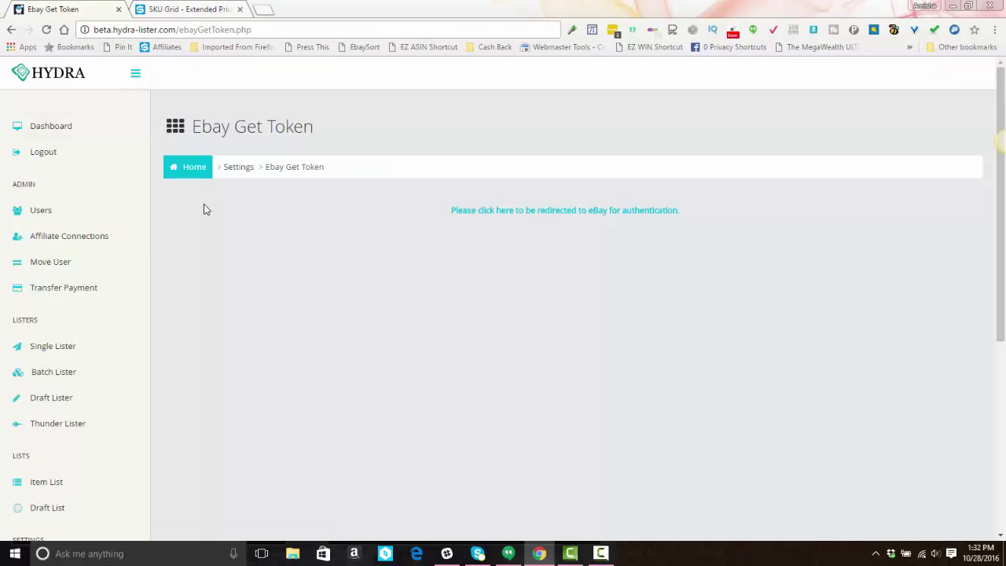
pyautogui.scroll(-4, 77, 290)
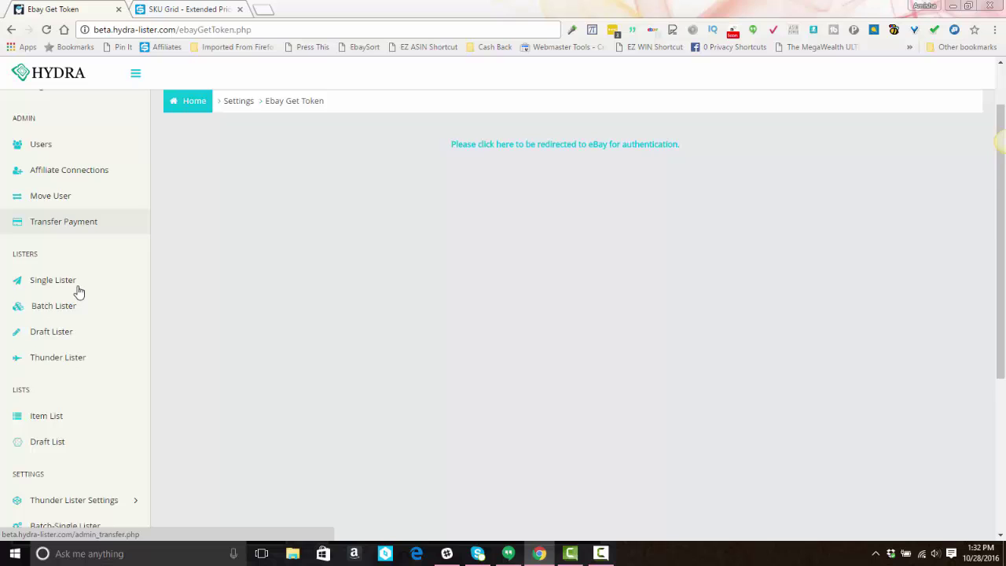
pyautogui.scroll(-1, 84, 272)
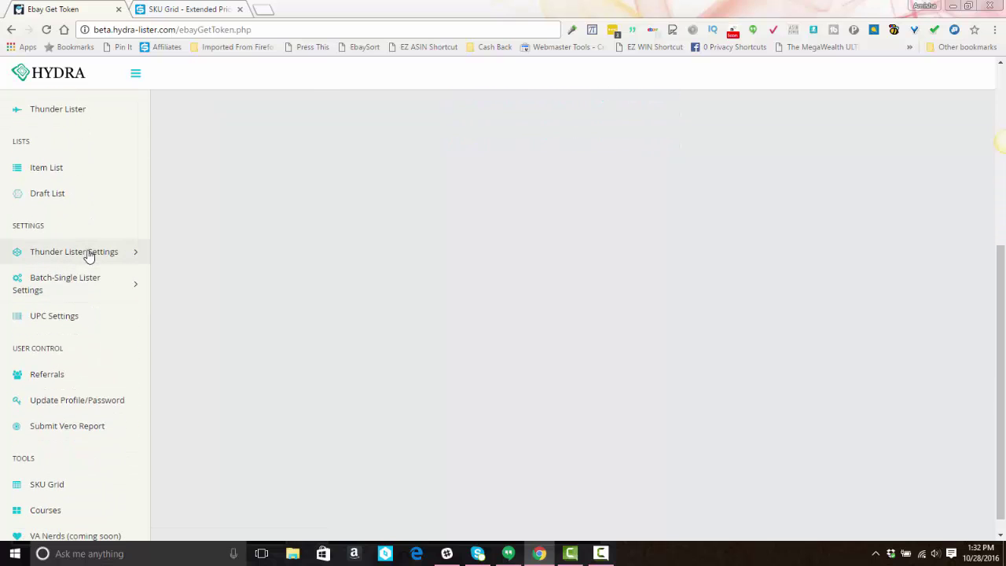
pyautogui.click(88, 253)
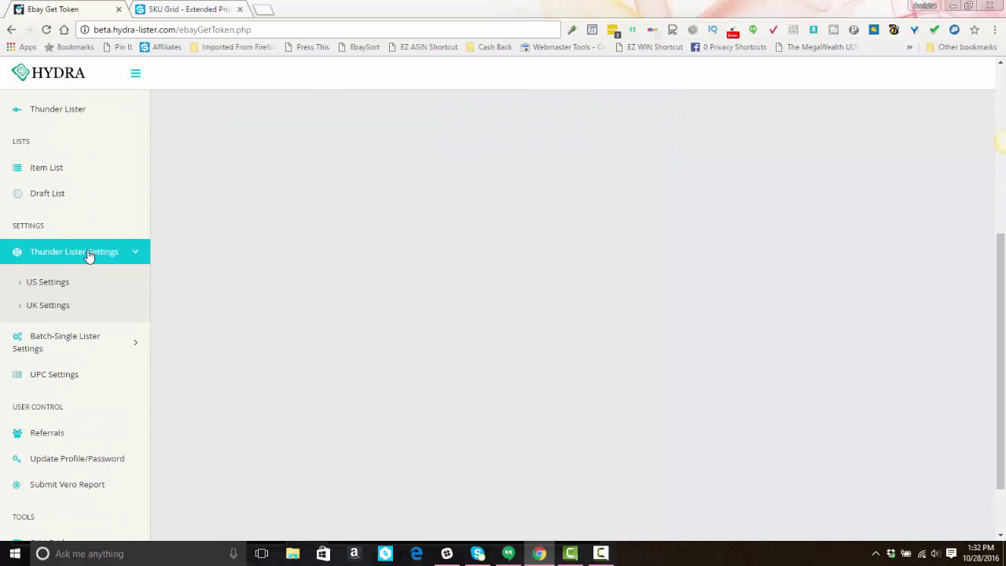
pyautogui.click(51, 284)
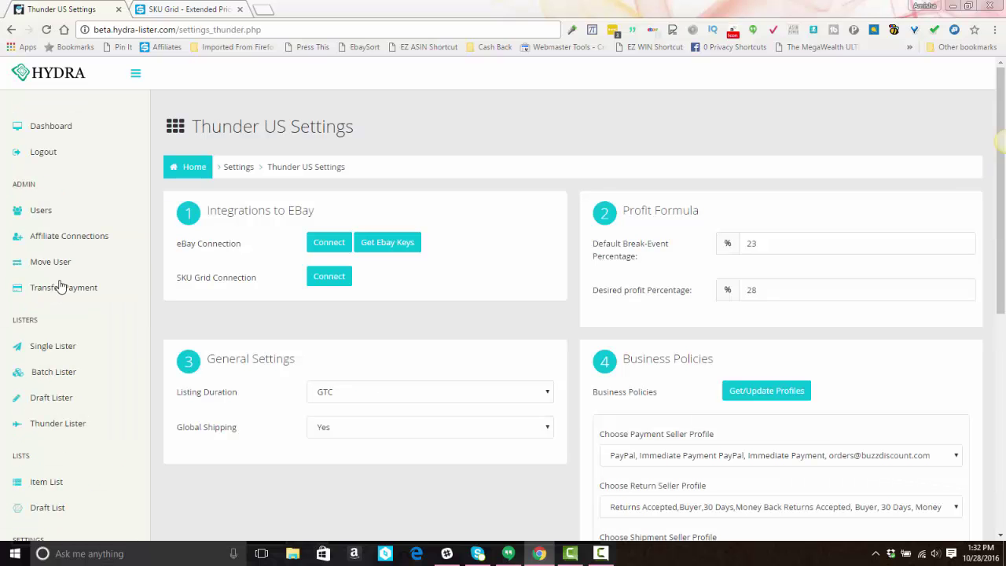
# Step: Show the stored eBay keys and select the contents of the Sku Grid Key field
pyautogui.click(331, 246)
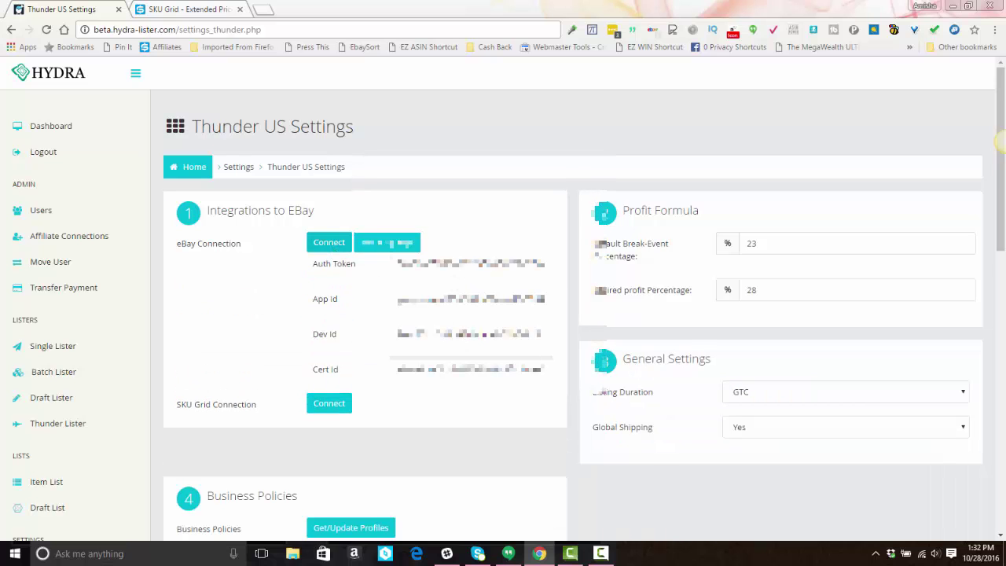
pyautogui.scroll(-3, 393, 321)
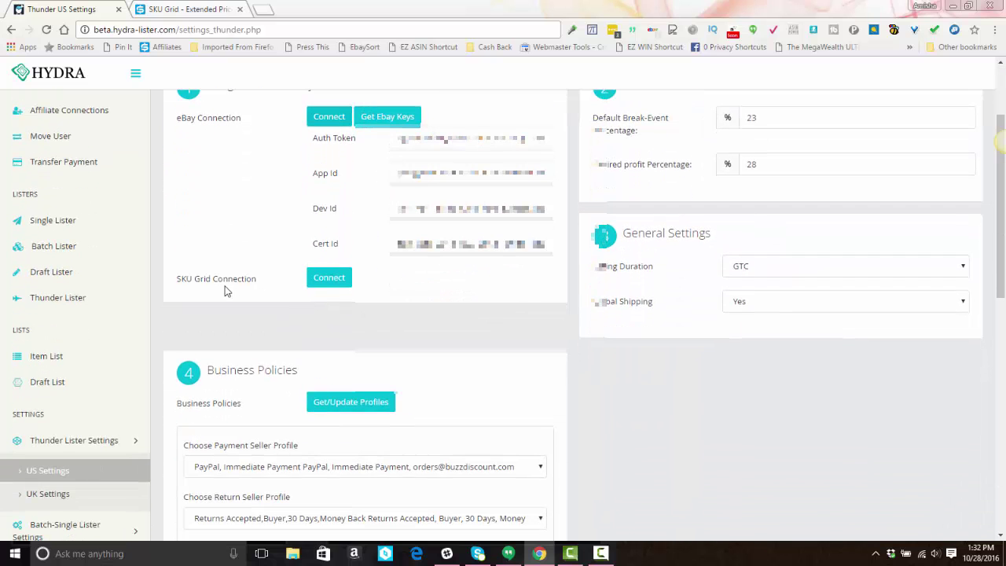
pyautogui.click(332, 281)
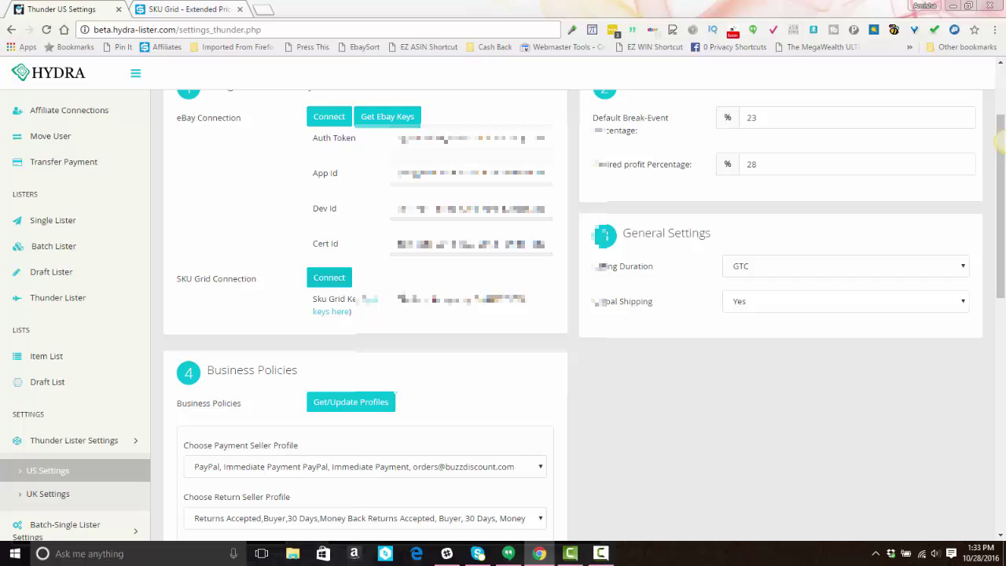
pyautogui.hotkey('ctrl', 'a')
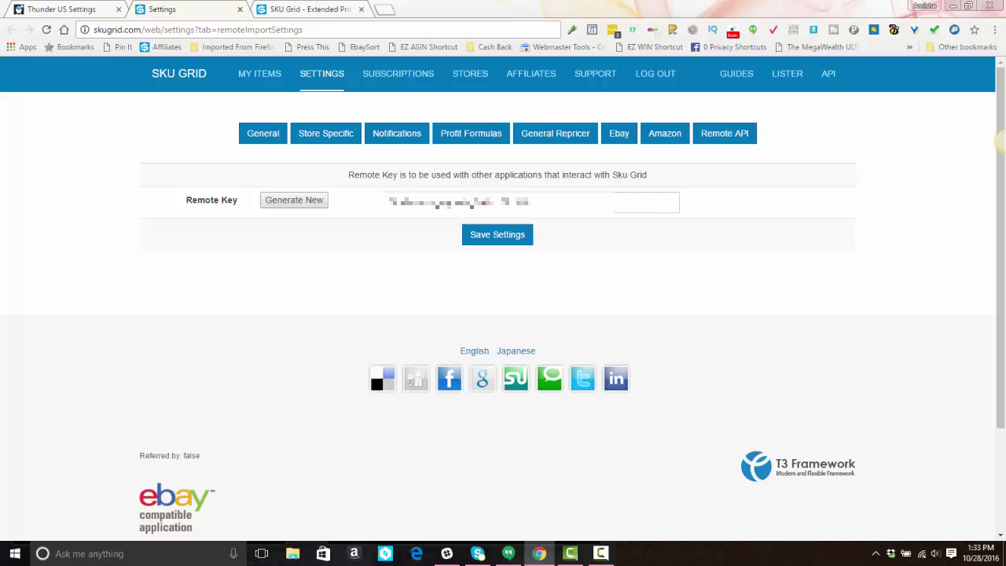
# Step: Select and copy the Remote Key on SKU Grid's Remote API page
pyautogui.tripleClick(456, 201)
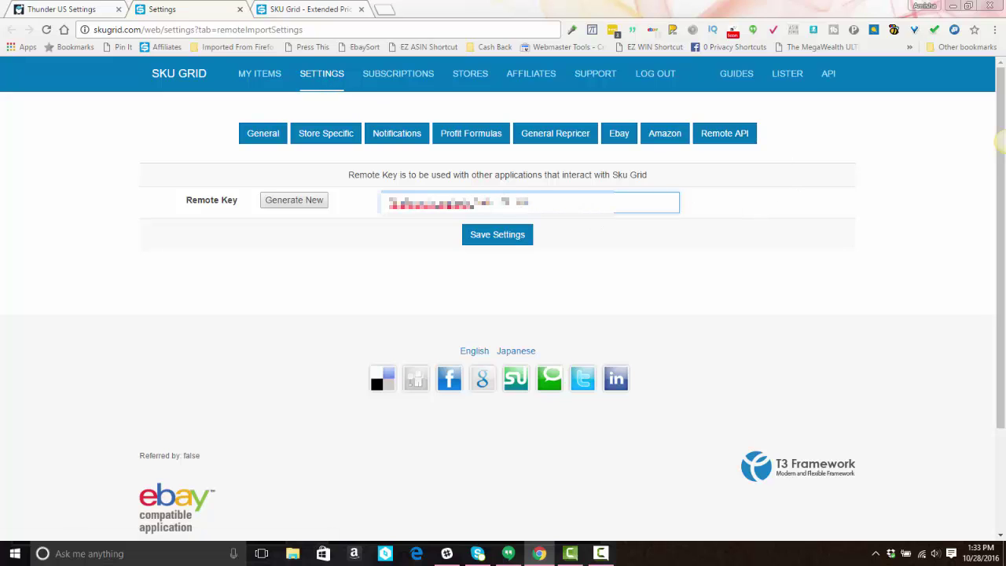
pyautogui.doubleClick(433, 206)
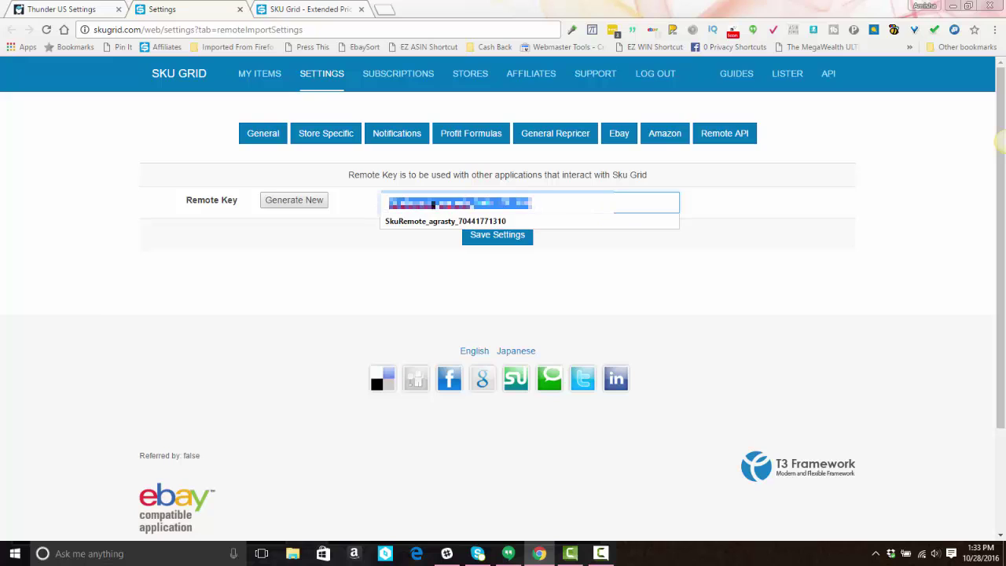
pyautogui.click(434, 206)
pyautogui.doubleClick(434, 206)
pyautogui.rightClick(436, 203)
pyautogui.click(464, 225)
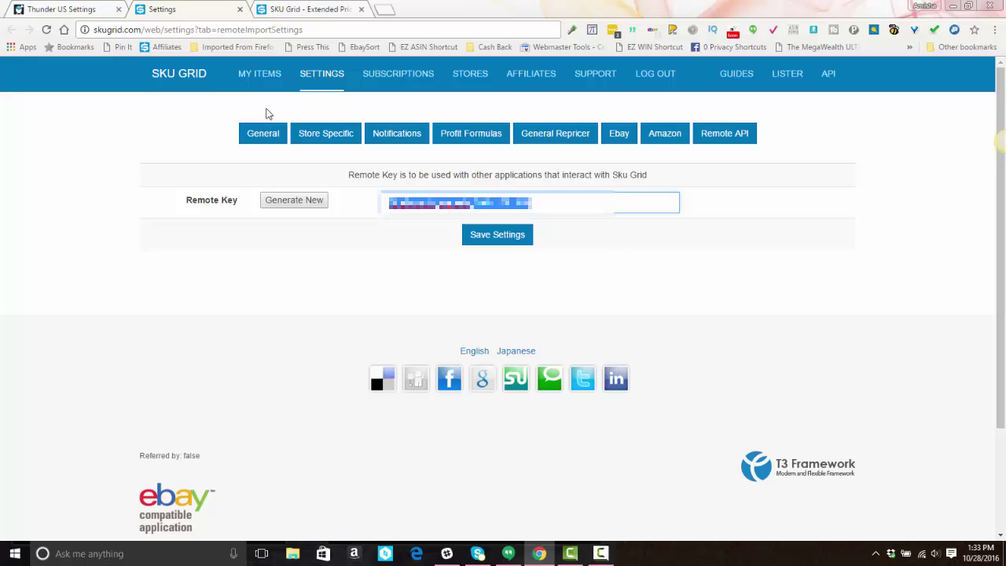
# Step: Paste the Remote Key into Hydra Lister's Sku Grid Key field, then go back to SKU Grid
pyautogui.click(65, 8)
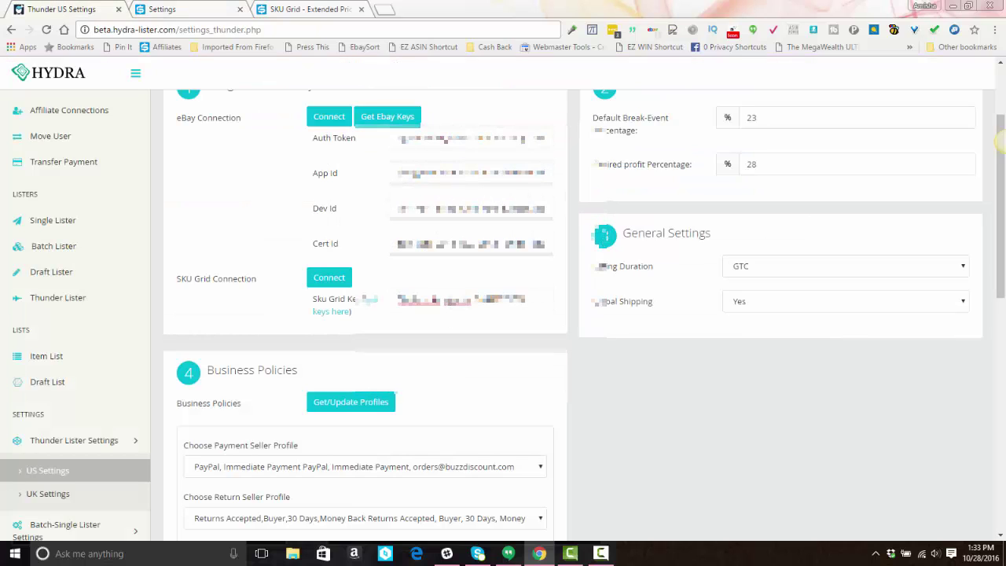
pyautogui.doubleClick(460, 299)
pyautogui.rightClick(463, 298)
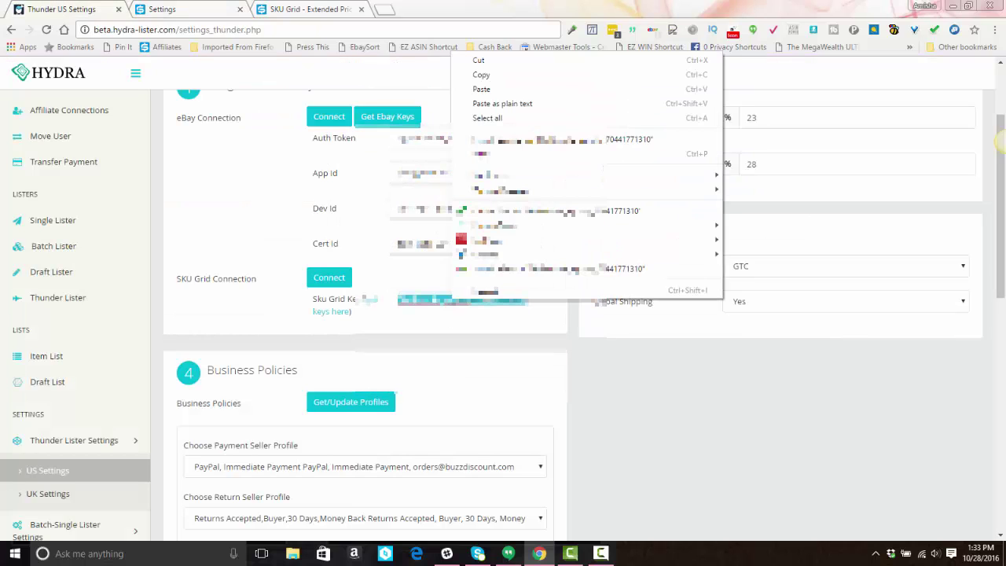
pyautogui.click(481, 90)
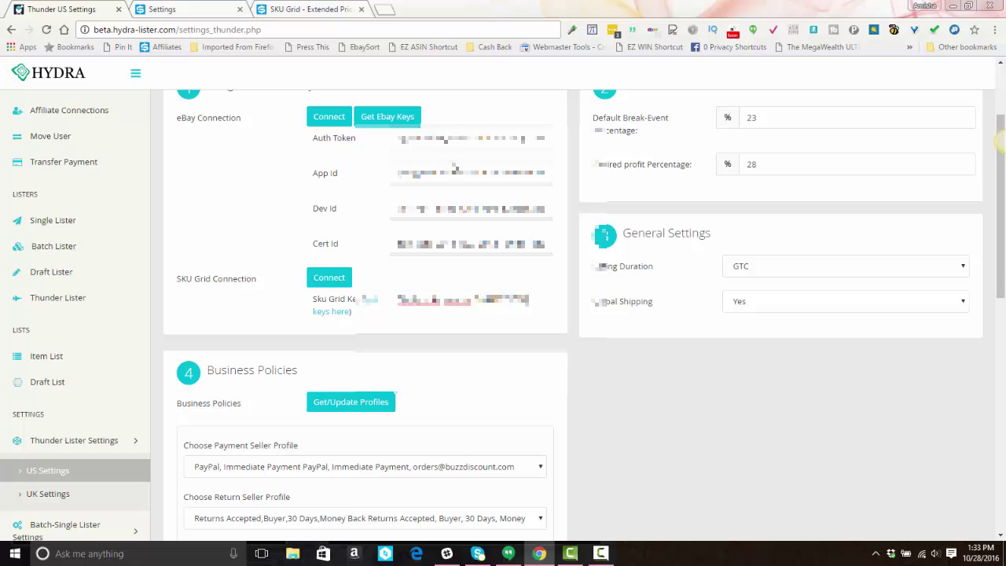
pyautogui.click(188, 8)
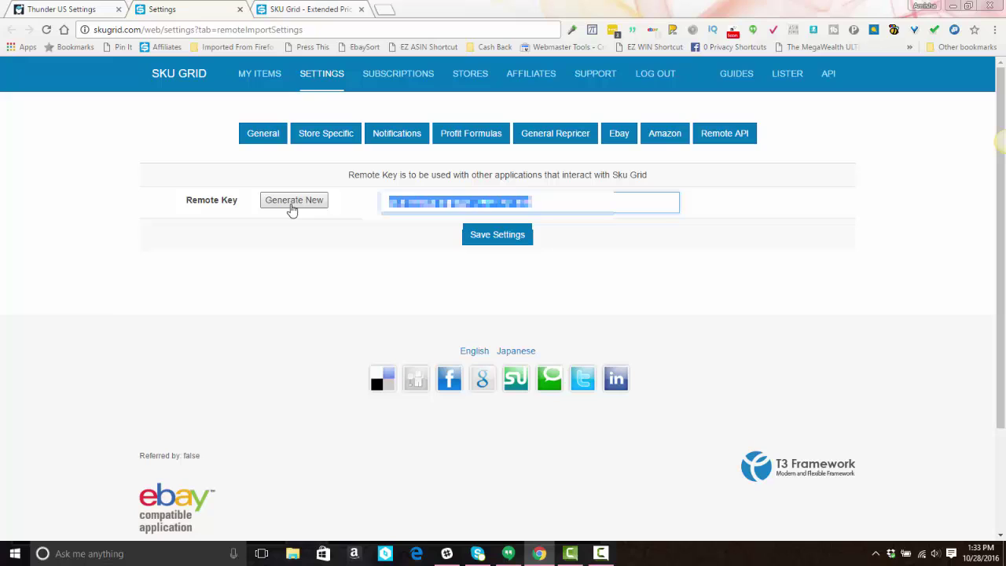
# Step: Copy the entire Remote Key value and save the SKU Grid Remote API settings
pyautogui.click(576, 205)
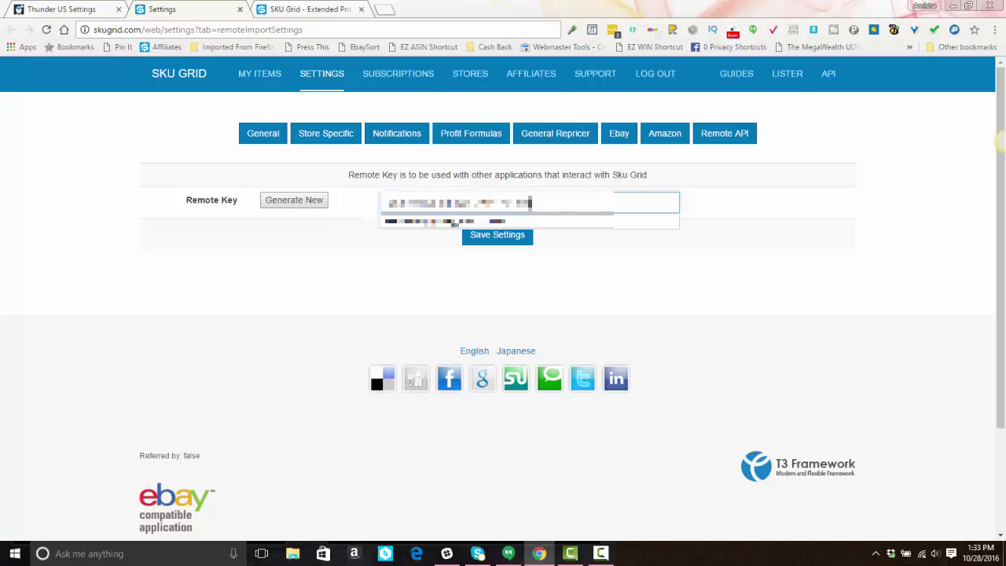
pyautogui.hotkey('ctrl', 'a')
pyautogui.rightClick(445, 207)
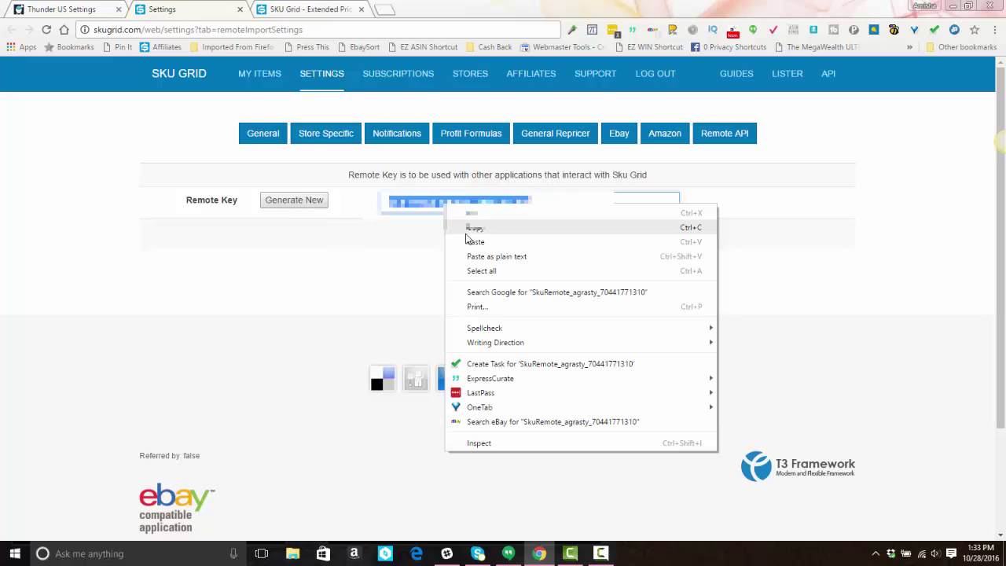
pyautogui.click(473, 228)
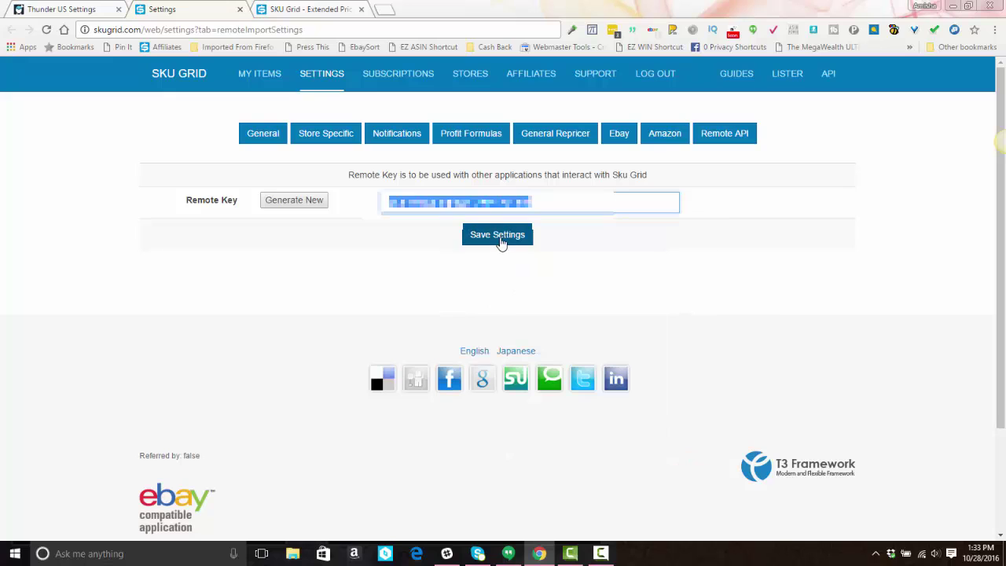
pyautogui.click(500, 238)
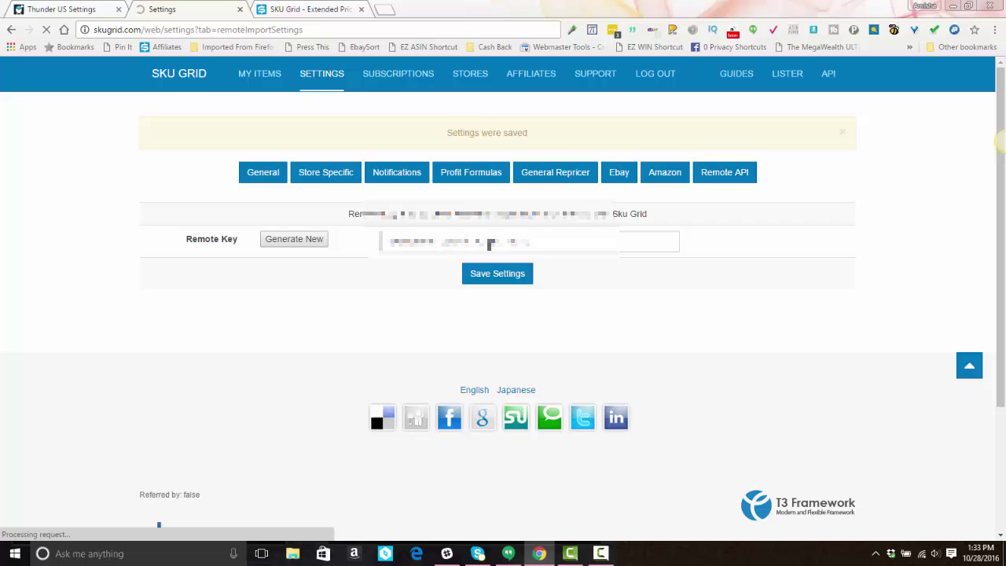
# Step: Overwrite the Sku Grid Key on Thunder US Settings with the copied remote key
pyautogui.click(78, 10)
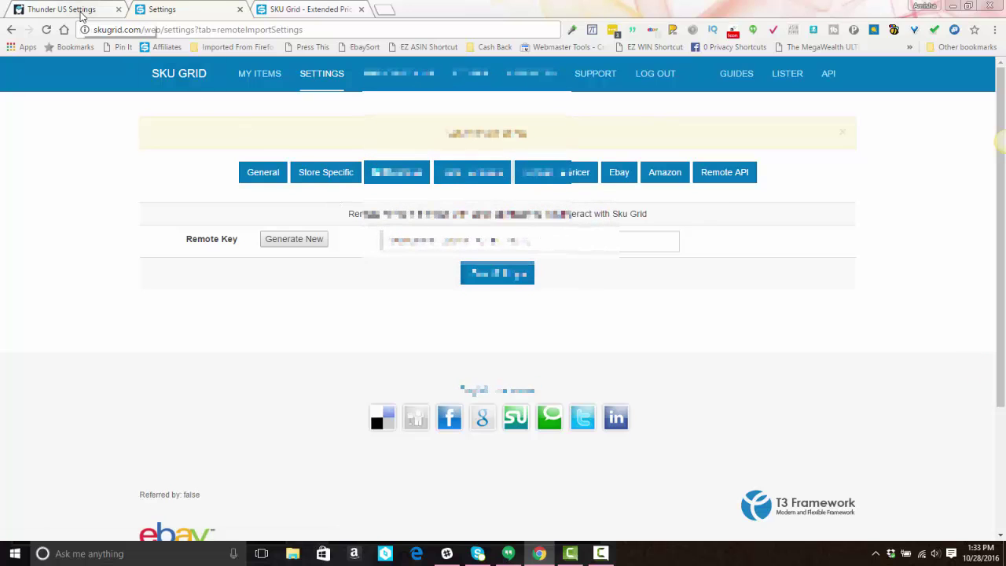
pyautogui.hotkey('ctrl', 'a')
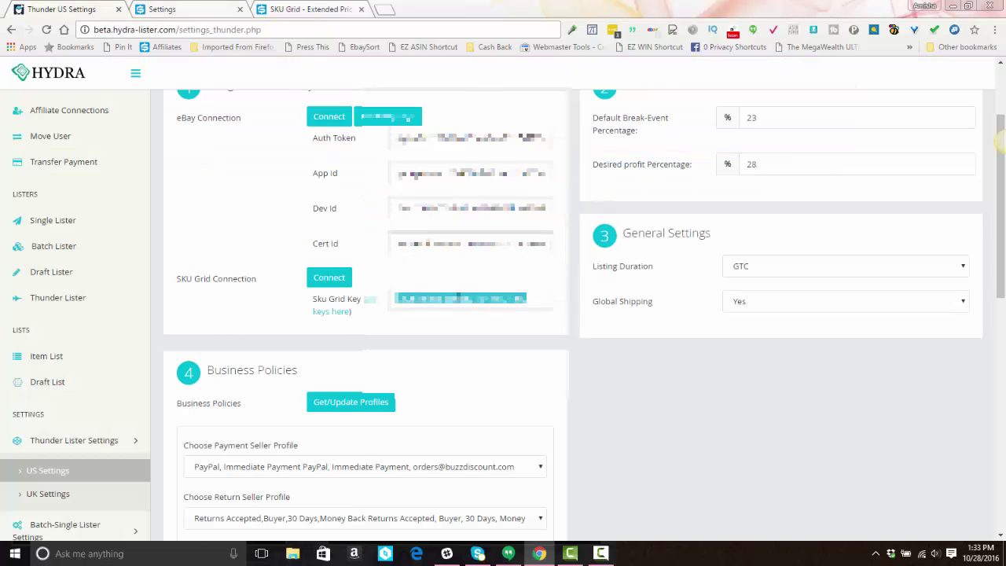
pyautogui.rightClick(456, 302)
pyautogui.click(501, 104)
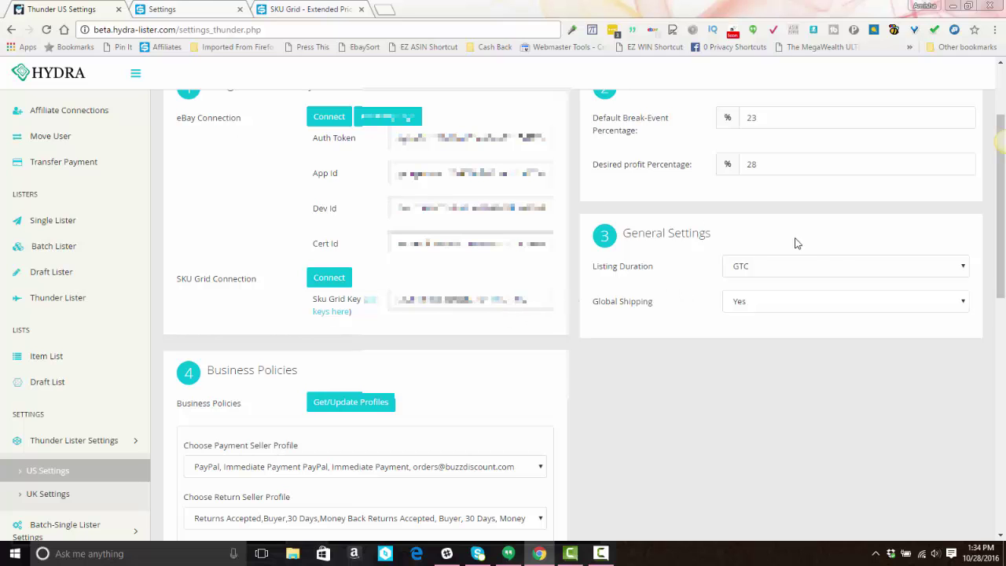
pyautogui.scroll(1, 832, 248)
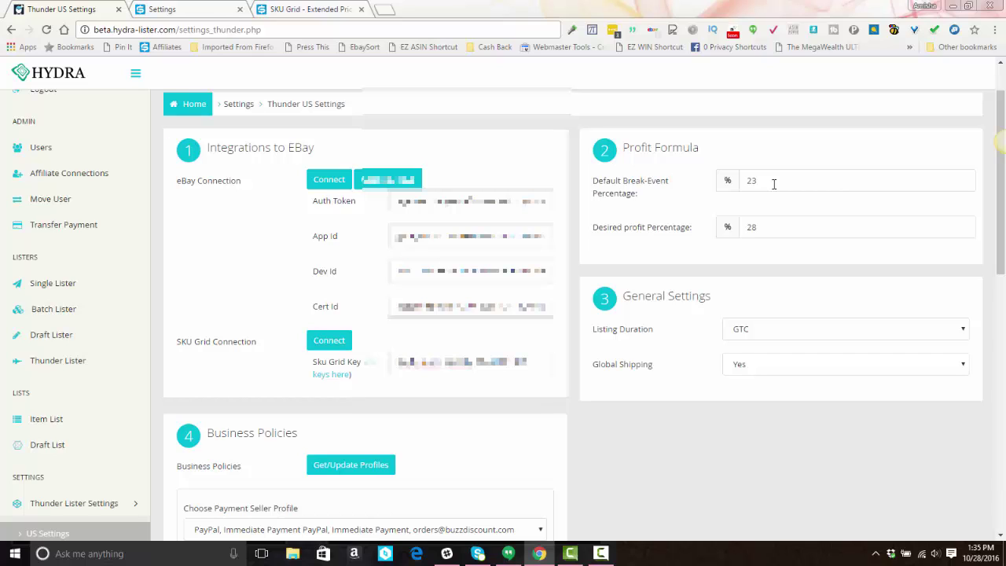
pyautogui.doubleClick(755, 180)
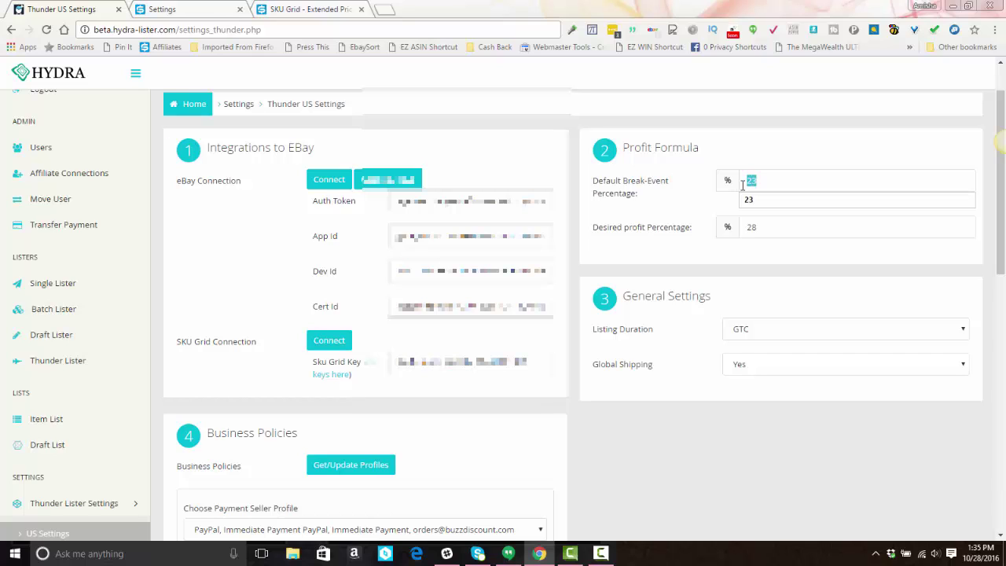
pyautogui.click(764, 182)
pyautogui.click(710, 192)
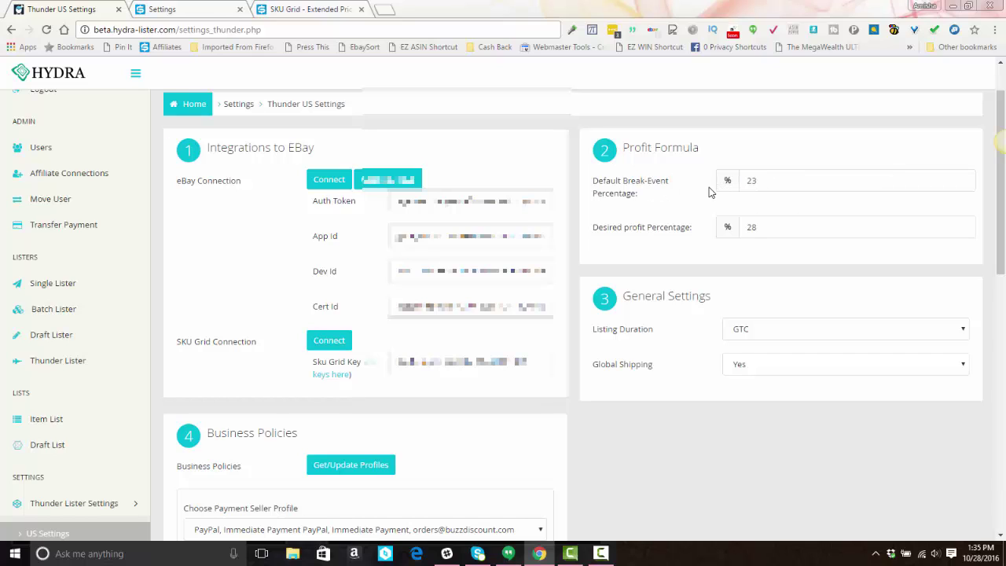
pyautogui.doubleClick(763, 181)
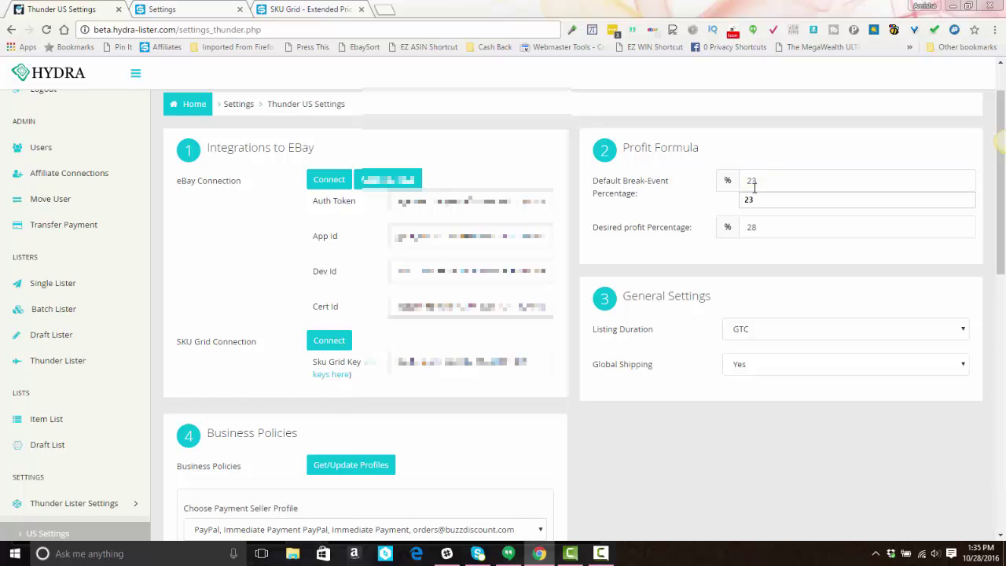
pyautogui.click(682, 200)
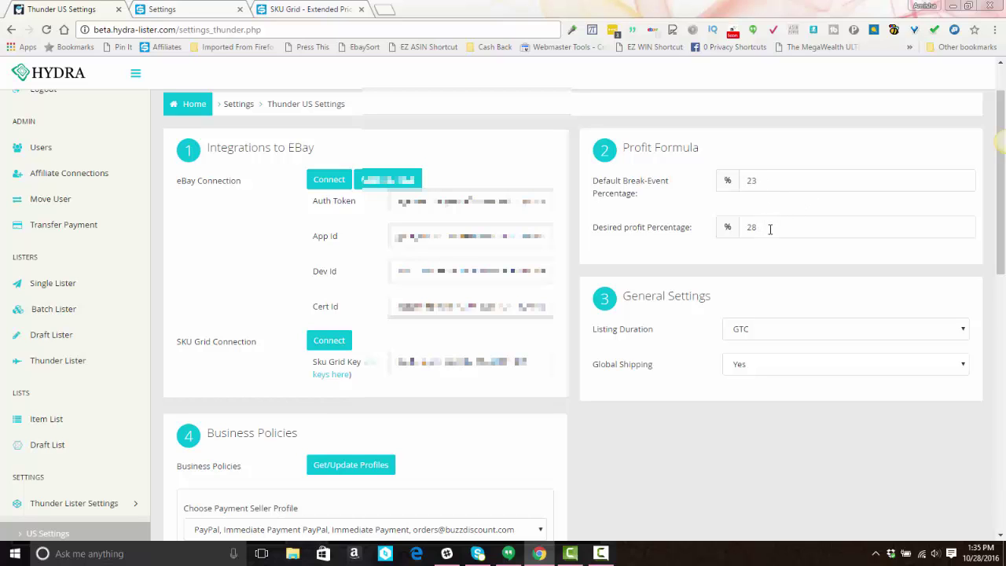
pyautogui.scroll(-1, 768, 227)
pyautogui.scroll(-1, 767, 231)
pyautogui.scroll(1, 770, 228)
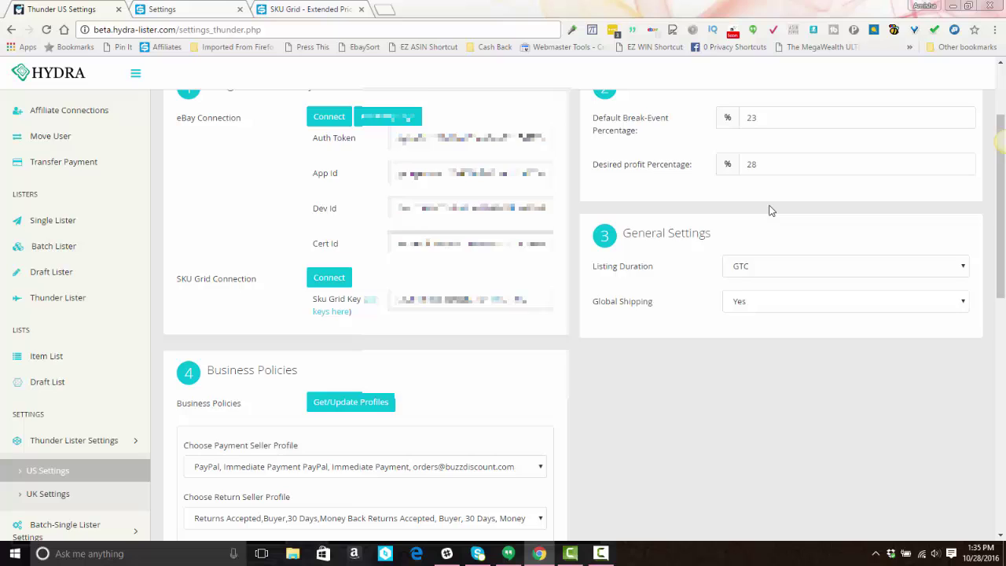
pyautogui.scroll(-1, 769, 209)
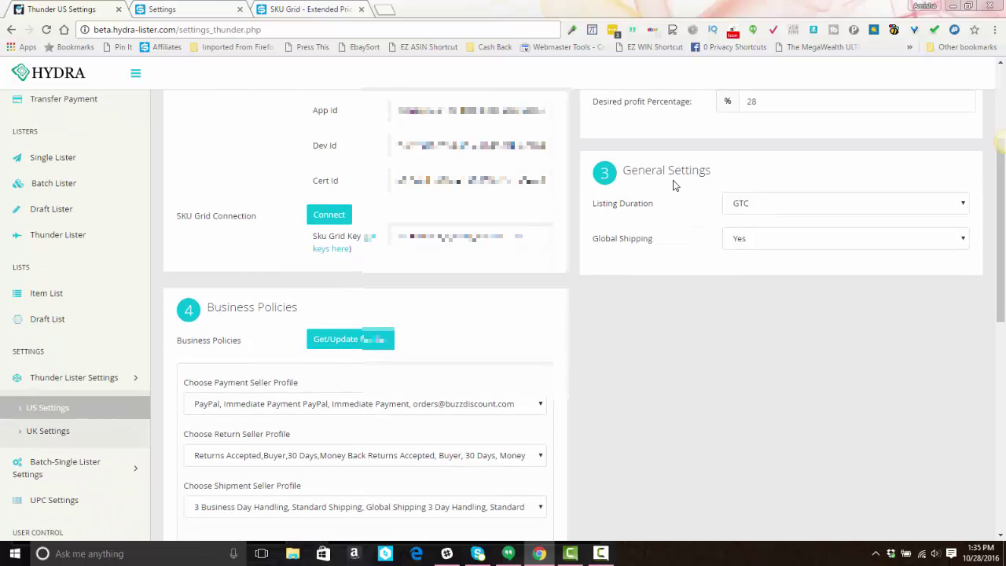
pyautogui.click(751, 204)
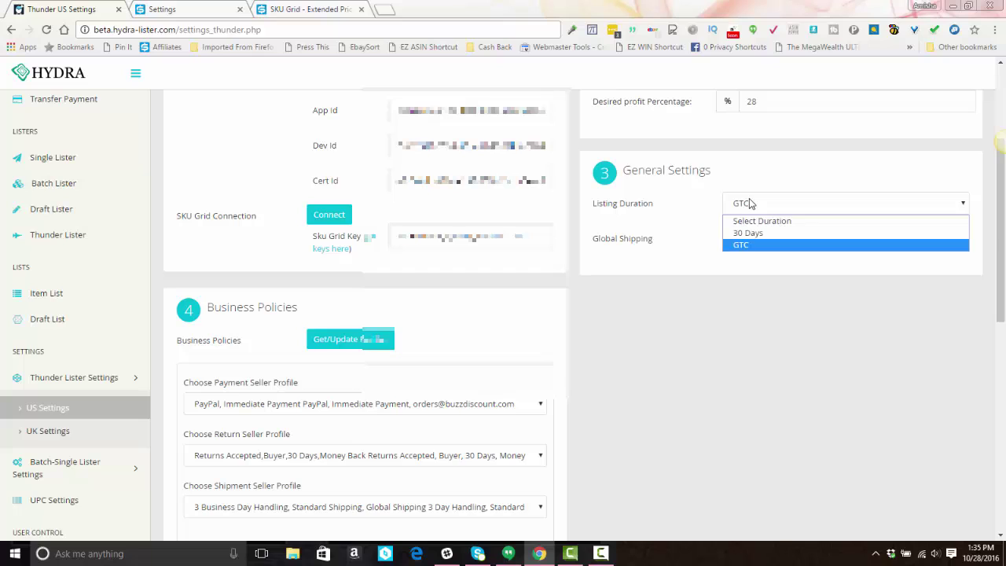
pyautogui.click(748, 246)
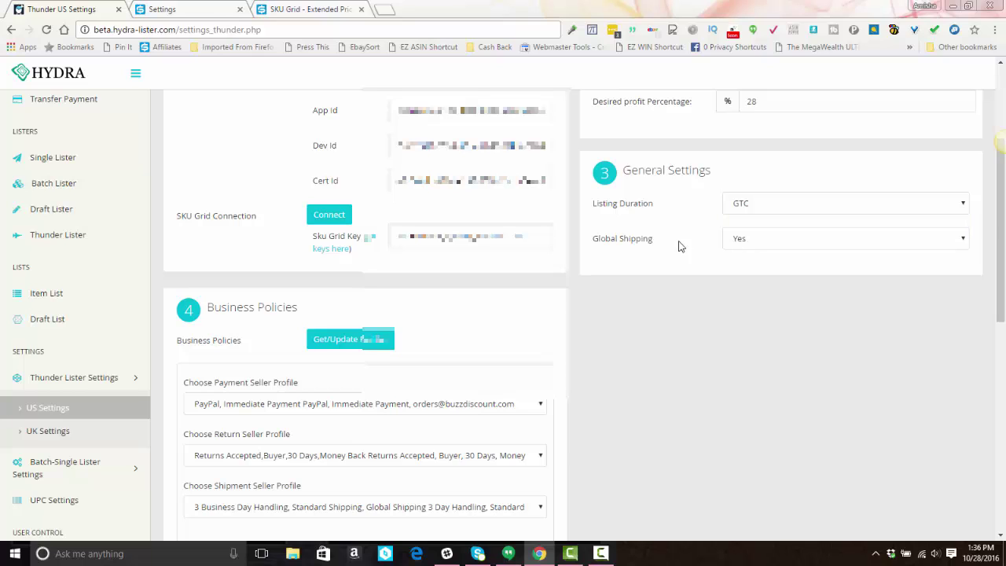
pyautogui.click(753, 245)
pyautogui.click(752, 245)
pyautogui.click(753, 245)
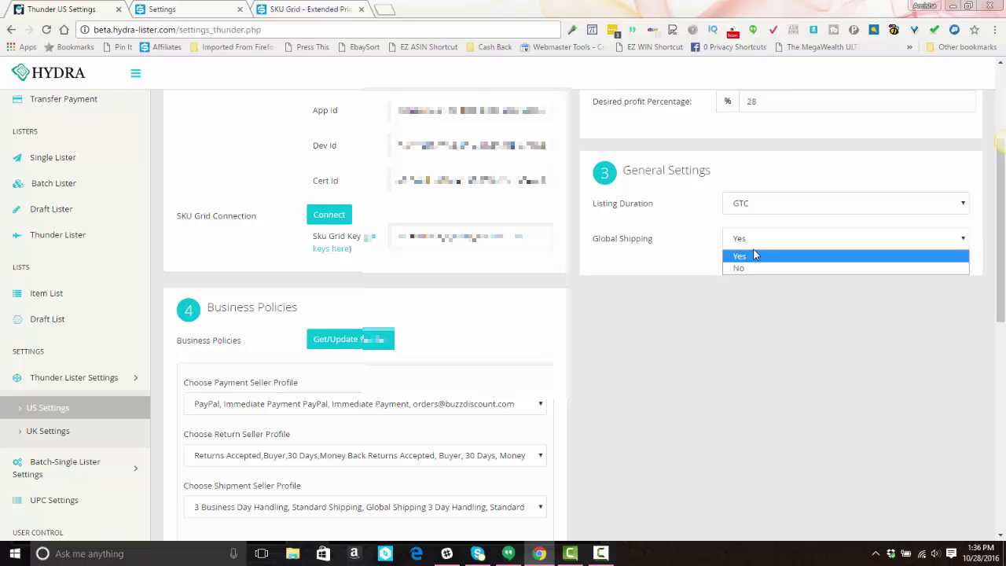
pyautogui.click(752, 251)
# Step: Fetch eBay profiles and pick PayPal Immediate Payment, Returns Accepted and 3 Business Day Handling
pyautogui.scroll(-2, 523, 269)
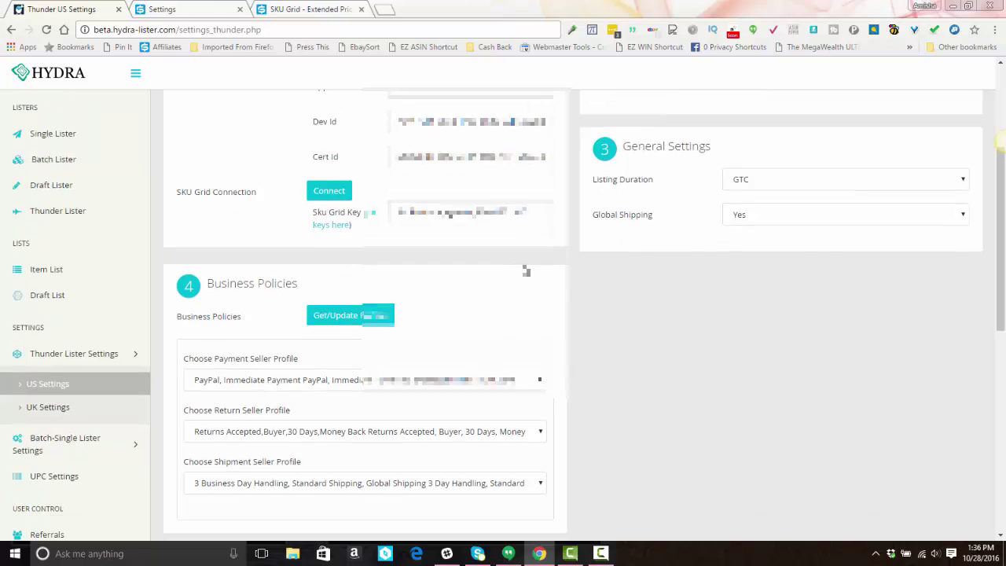
pyautogui.scroll(-1, 520, 267)
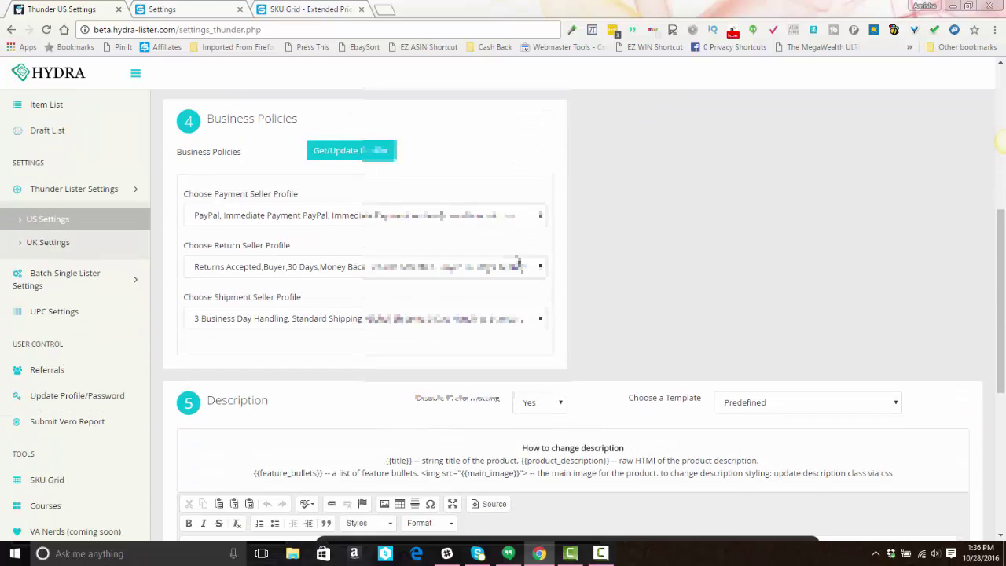
pyautogui.click(373, 157)
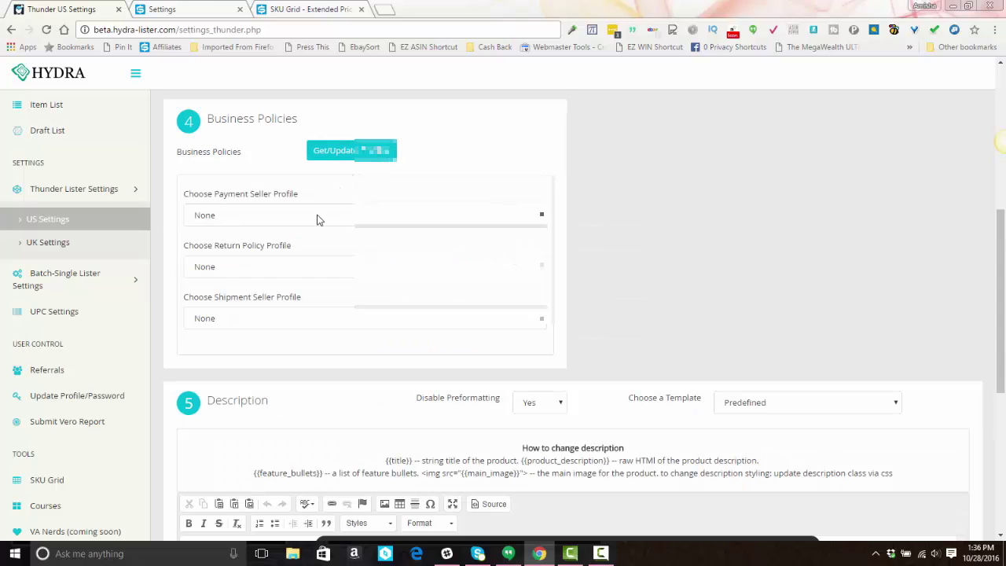
pyautogui.click(317, 218)
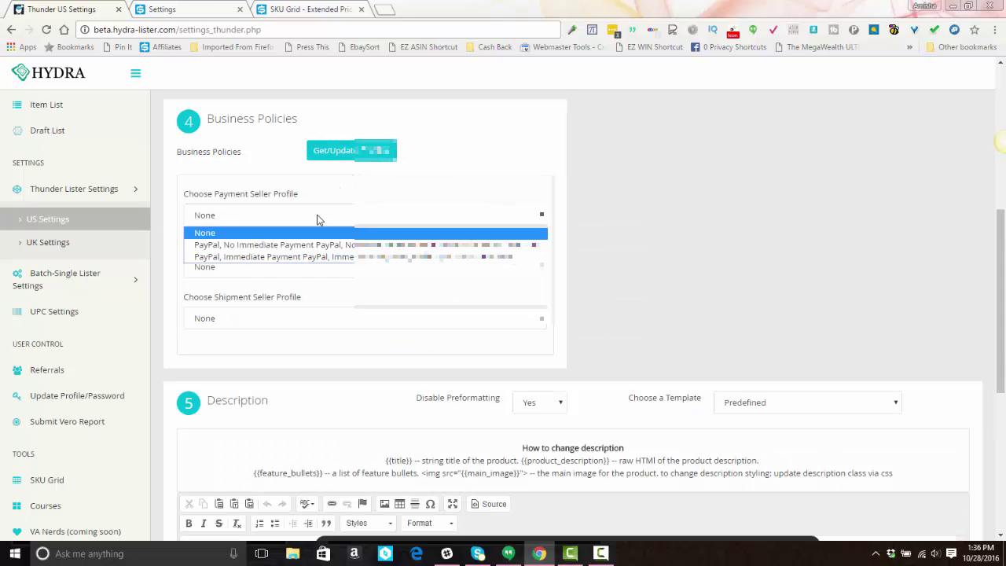
pyautogui.click(314, 257)
pyautogui.click(258, 270)
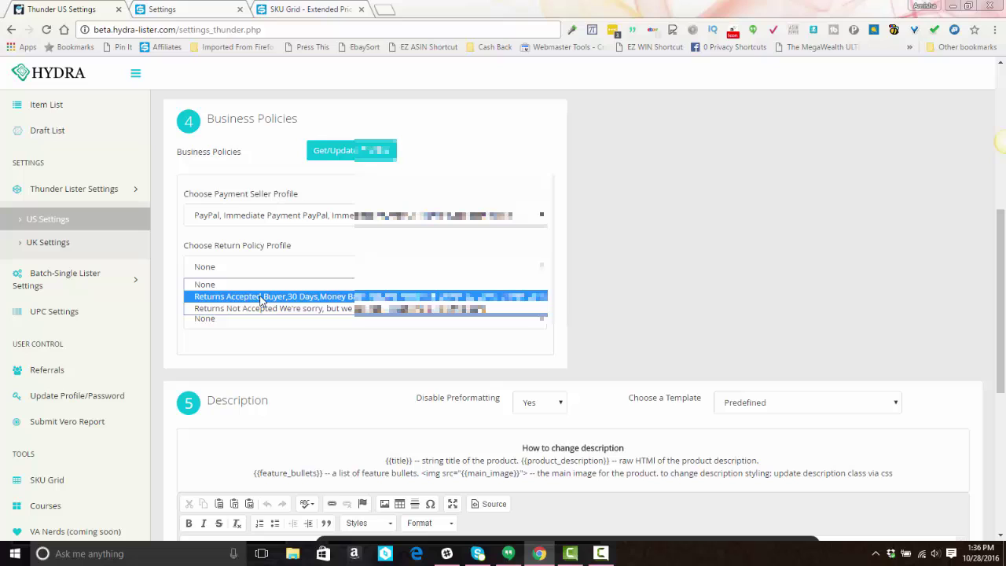
pyautogui.click(262, 298)
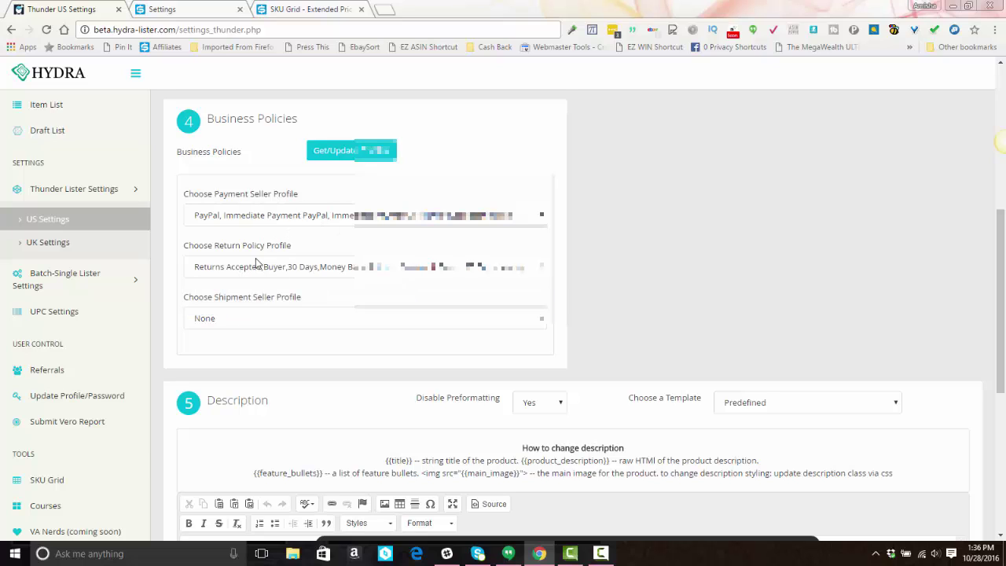
pyautogui.click(278, 322)
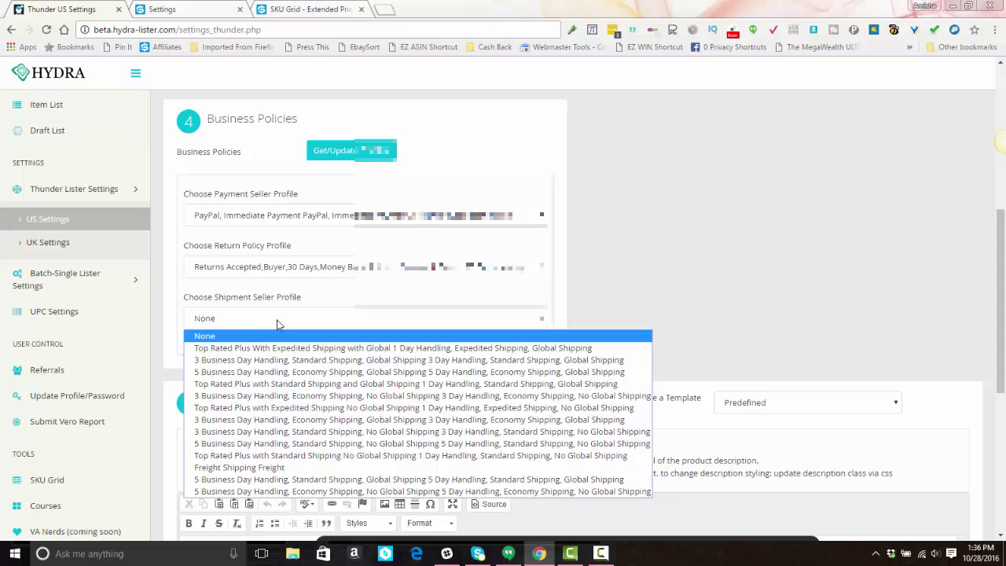
pyautogui.click(267, 359)
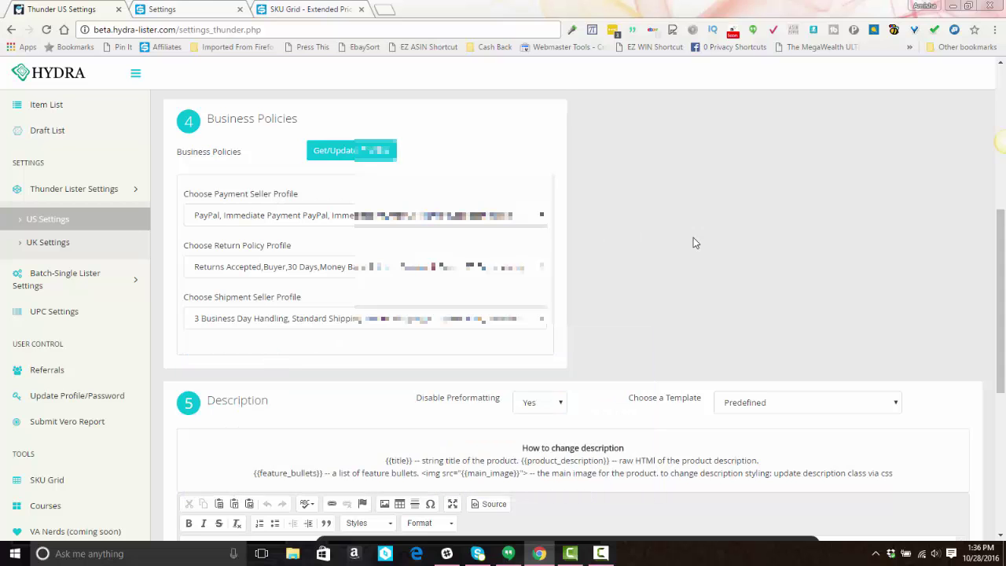
pyautogui.scroll(-3, 693, 237)
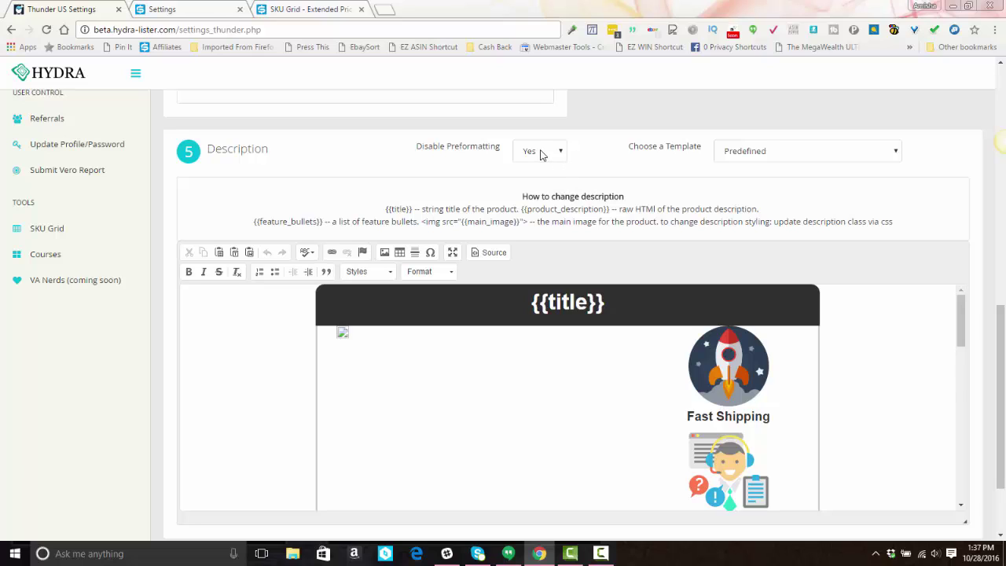
pyautogui.click(540, 152)
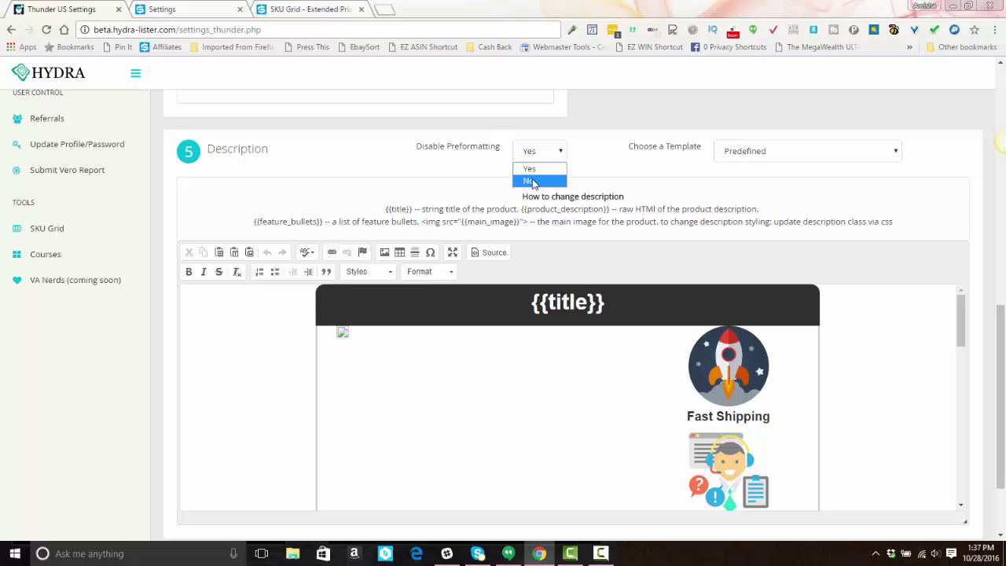
pyautogui.click(532, 183)
pyautogui.click(541, 156)
pyautogui.click(544, 168)
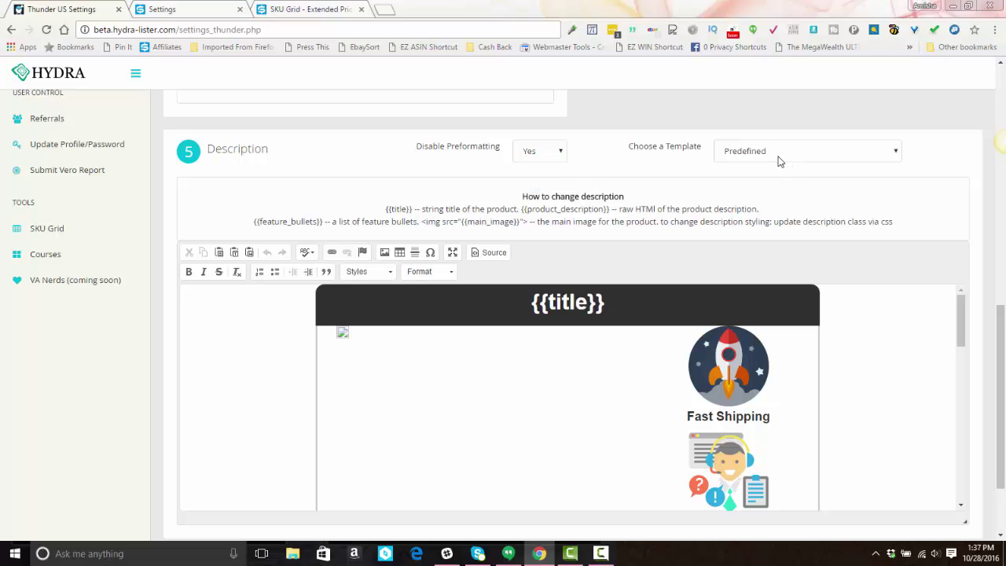
pyautogui.click(752, 156)
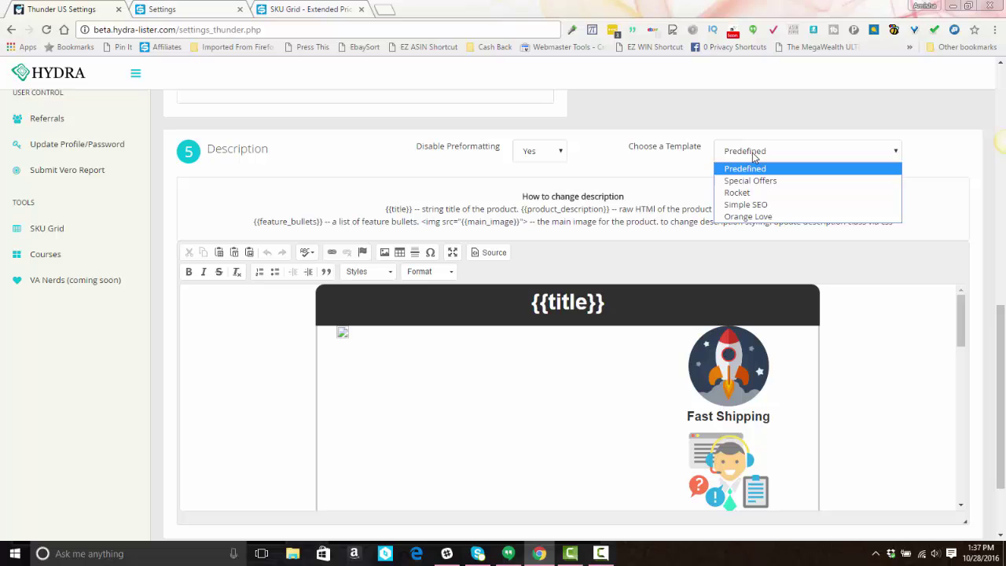
pyautogui.click(752, 152)
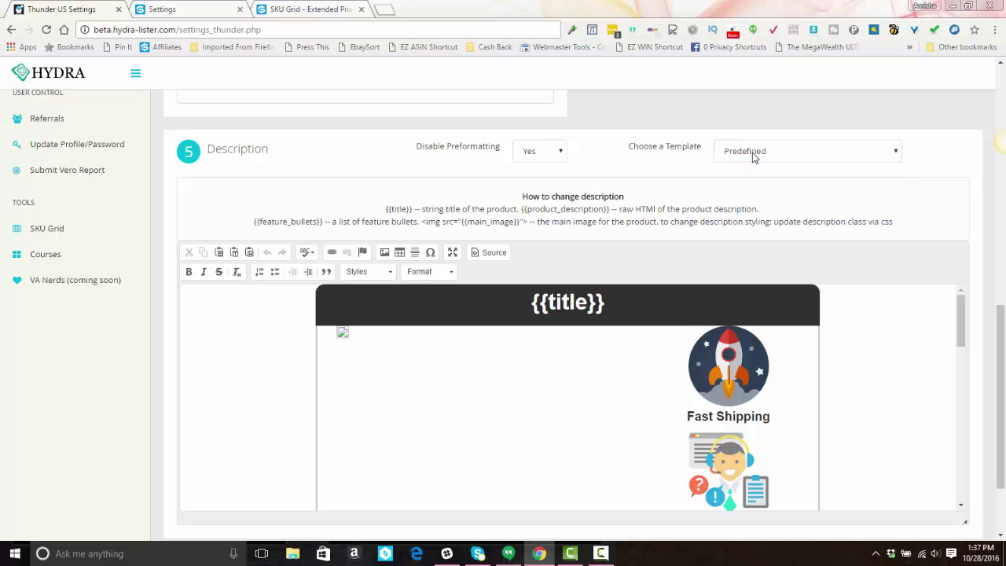
# Step: Select and copy all of the custom description template's HTML in Source view
pyautogui.click(488, 258)
pyautogui.moveTo(438, 291); pyautogui.dragTo(434, 303)
pyautogui.rightClick(434, 299)
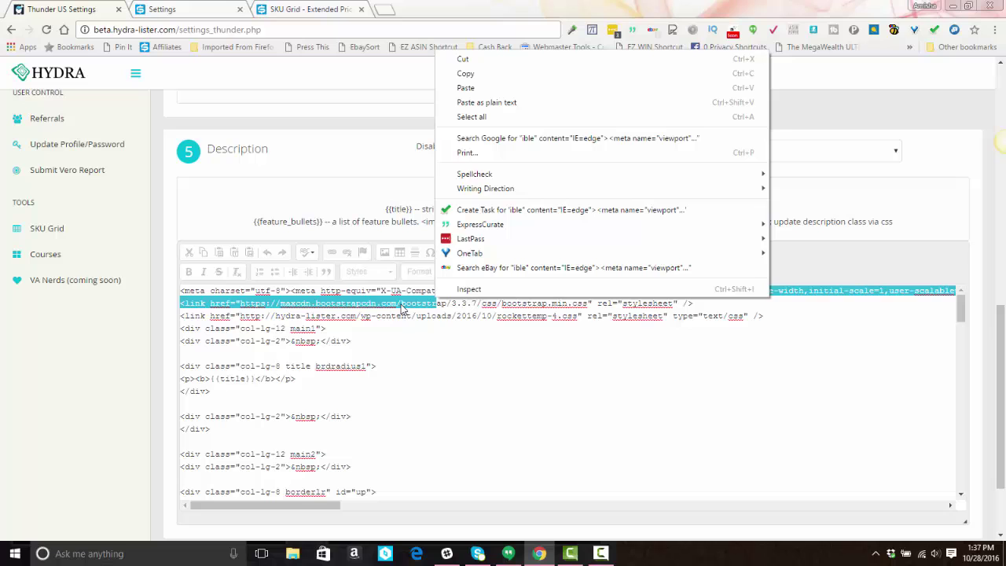
pyautogui.click(512, 117)
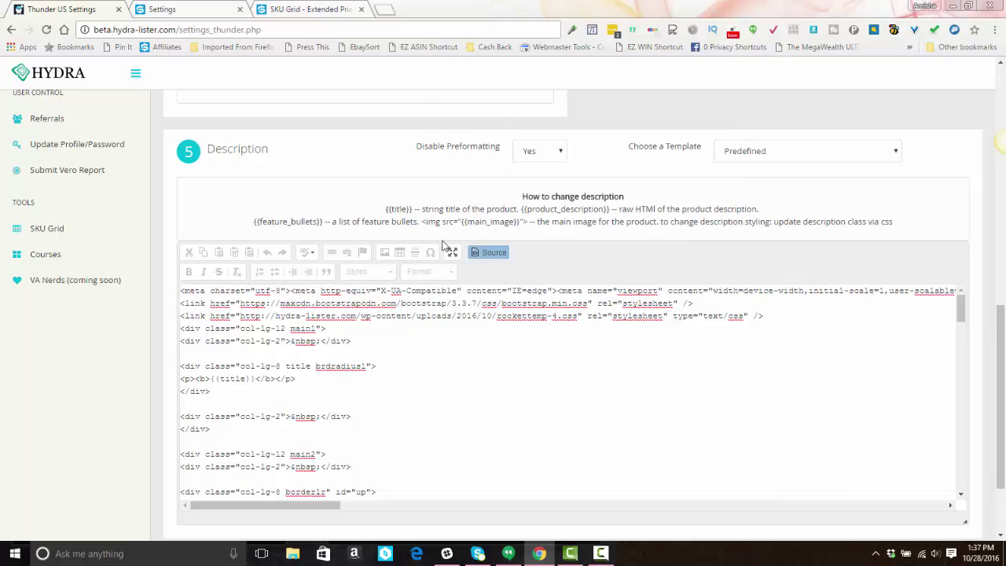
pyautogui.rightClick(388, 294)
pyautogui.click(428, 117)
pyautogui.hotkey('ctrl', 'a')
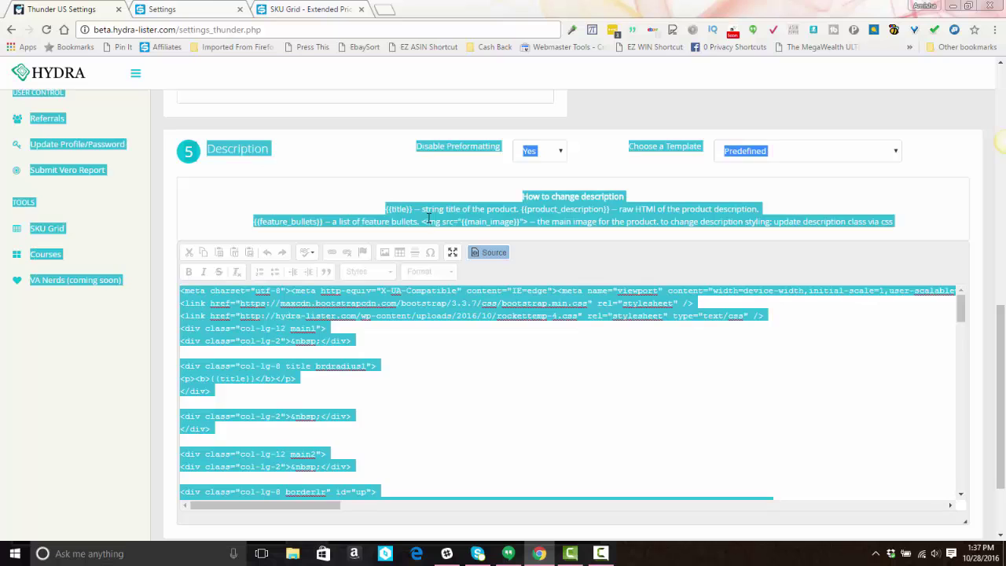
pyautogui.doubleClick(410, 303)
pyautogui.hotkey('ctrl', 'a')
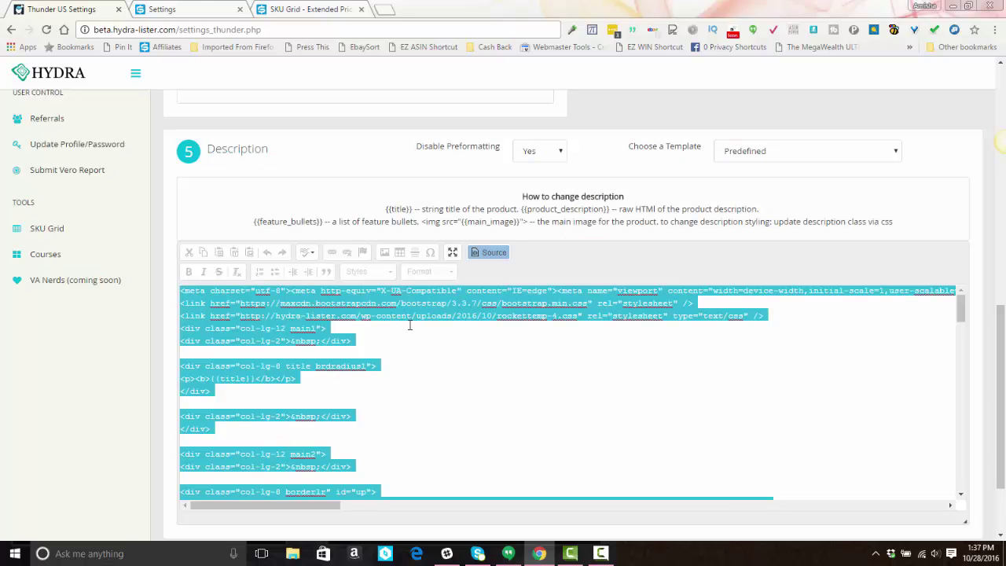
pyautogui.click(499, 252)
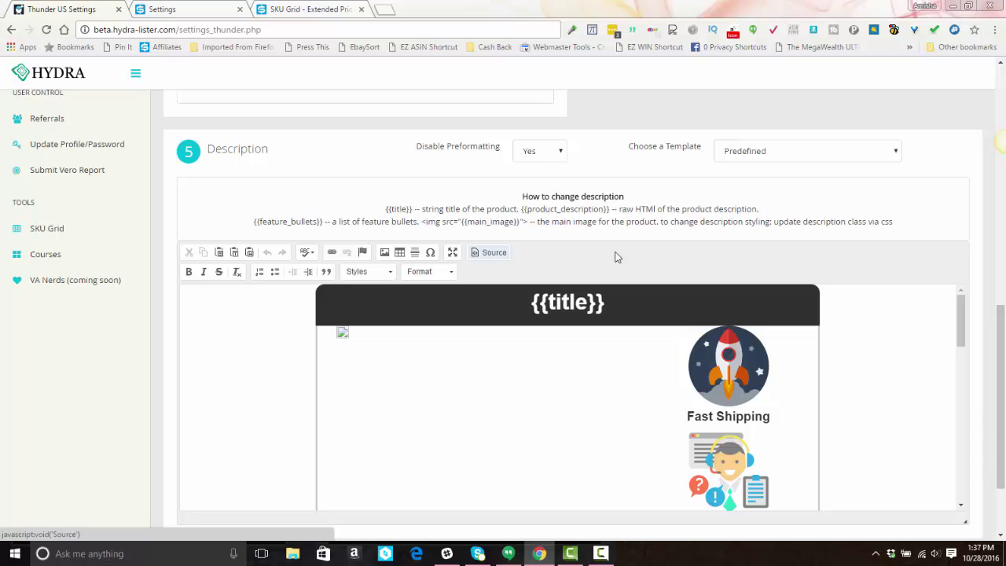
# Step: Preview the Special Offers and Rocket description templates
pyautogui.click(809, 151)
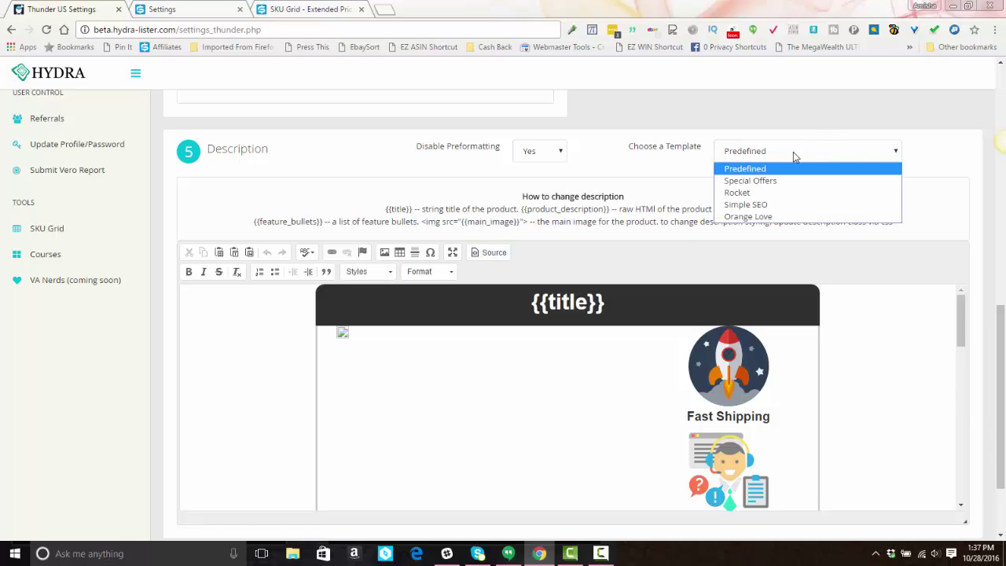
pyautogui.click(749, 180)
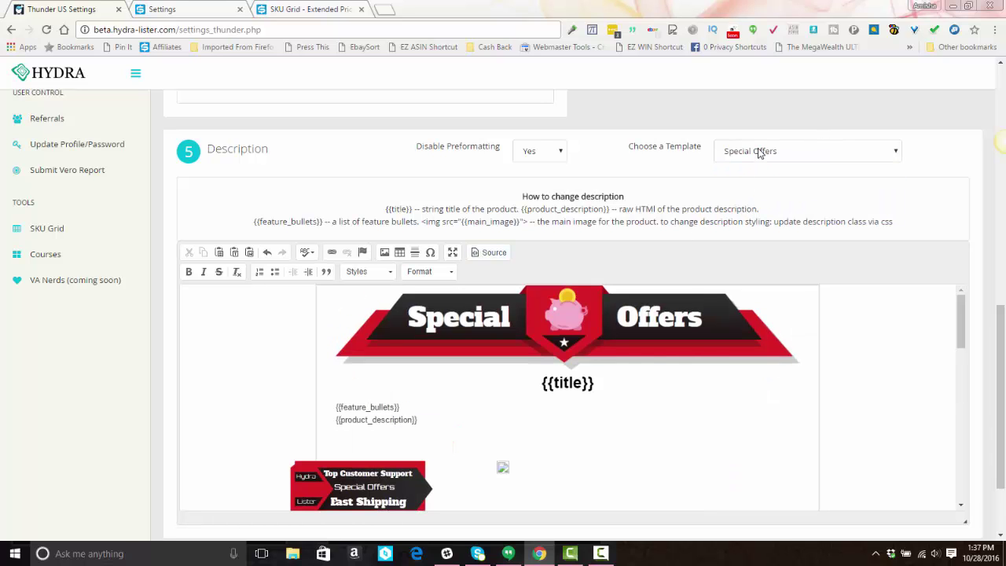
pyautogui.click(759, 152)
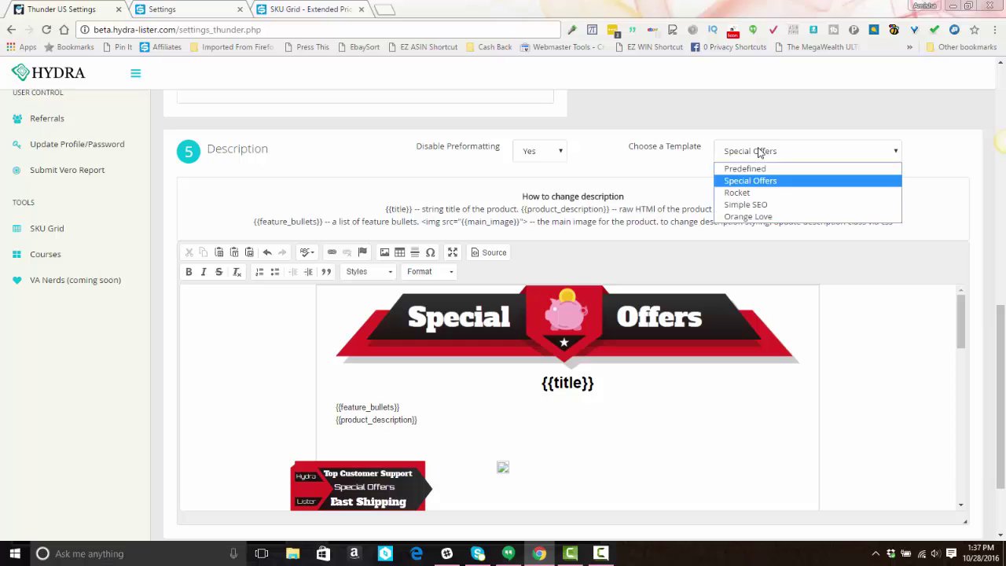
pyautogui.click(759, 191)
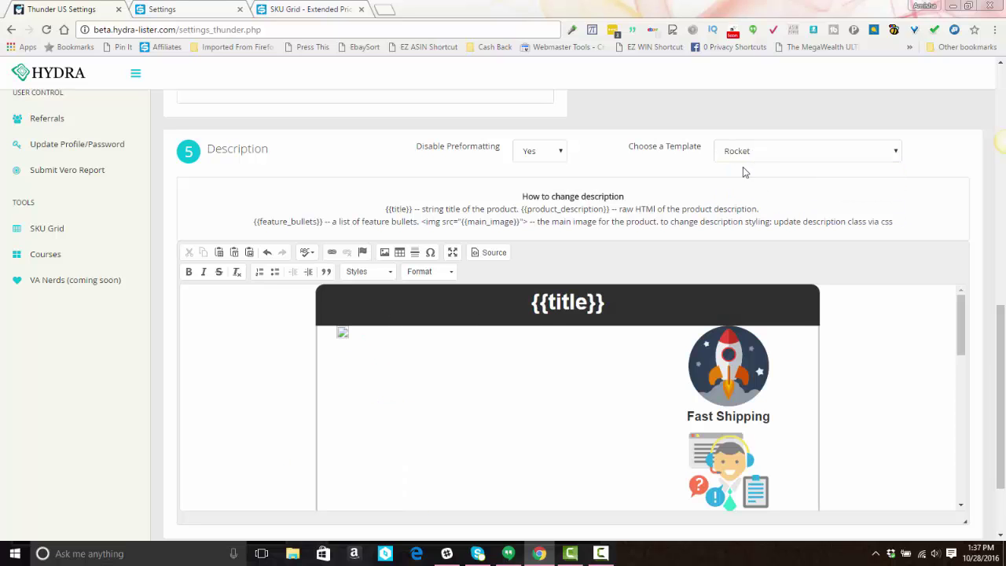
pyautogui.scroll(-8, 552, 314)
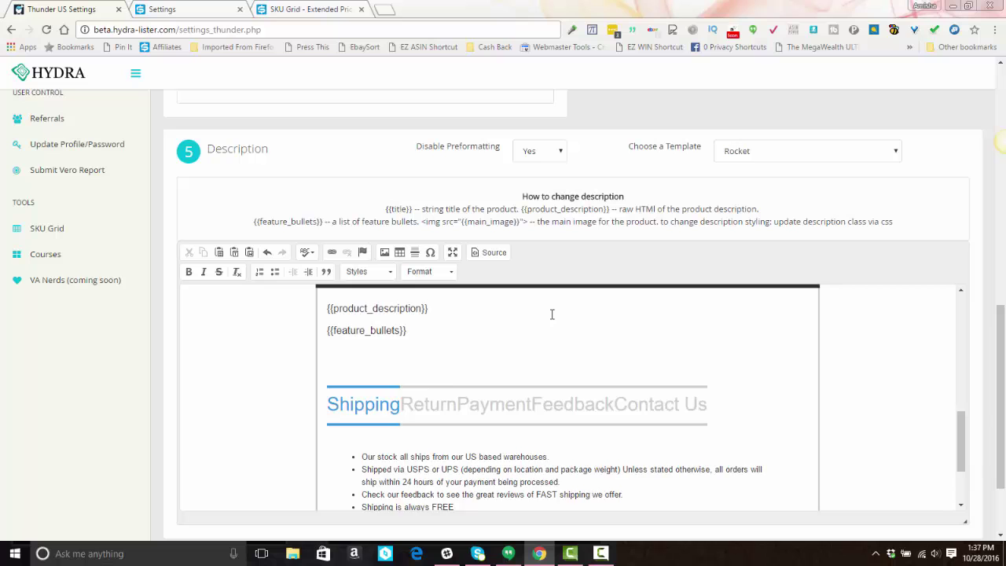
pyautogui.scroll(5, 552, 314)
pyautogui.scroll(-4, 601, 310)
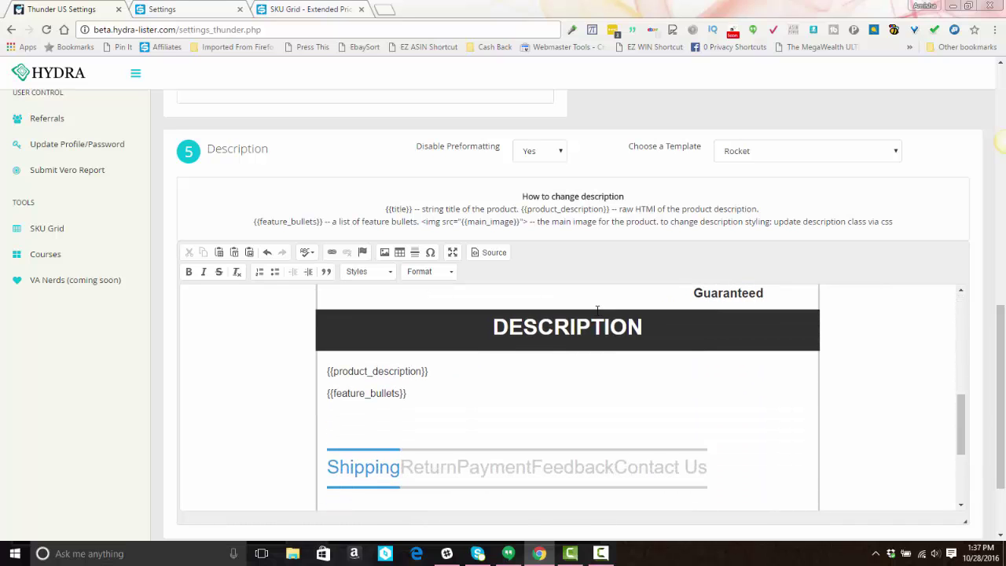
pyautogui.scroll(-3, 597, 310)
# Step: Open the Rocket template's shipping tab settings and close them without changes
pyautogui.click(430, 363)
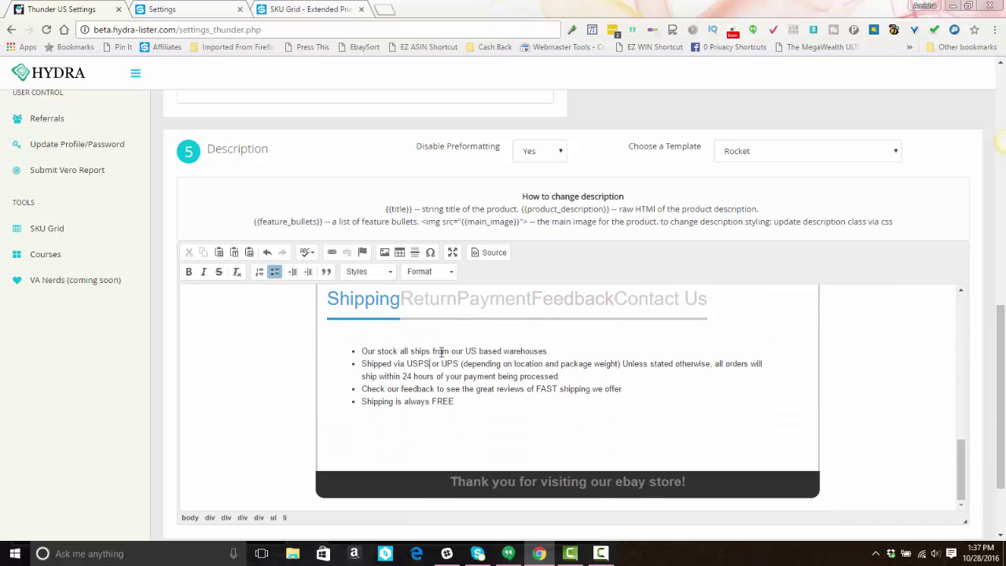
pyautogui.doubleClick(442, 351)
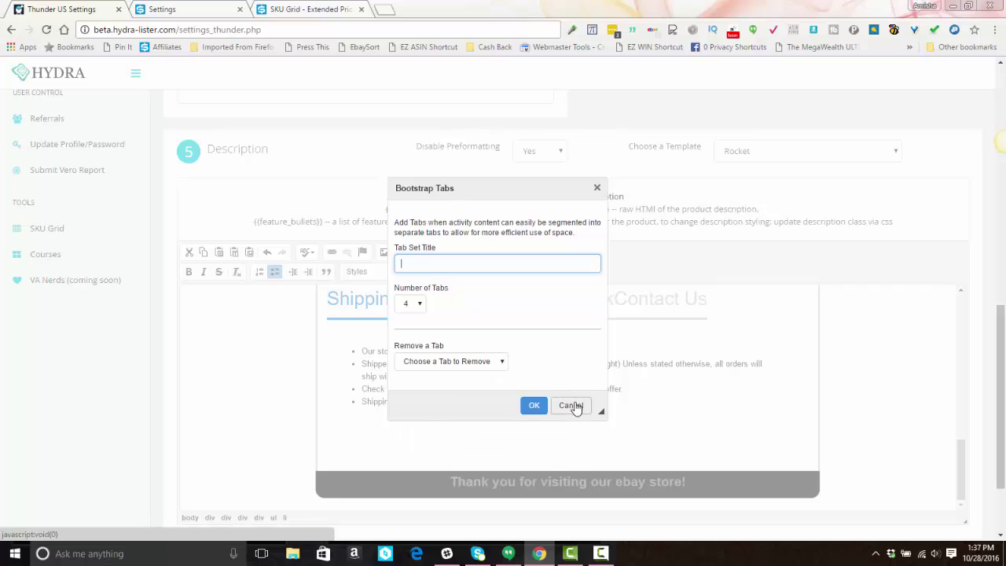
pyautogui.click(570, 405)
pyautogui.click(465, 352)
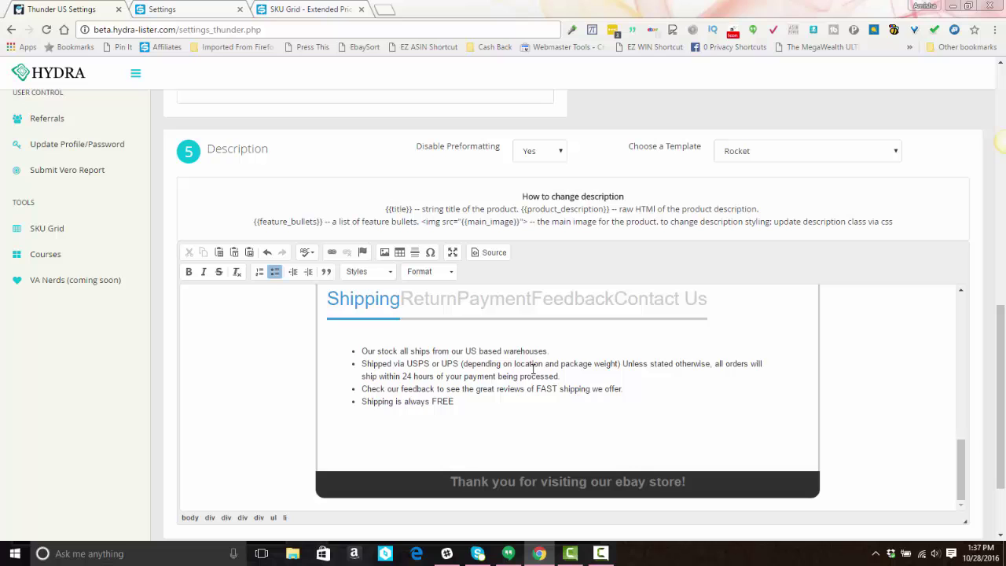
pyautogui.scroll(10, 613, 348)
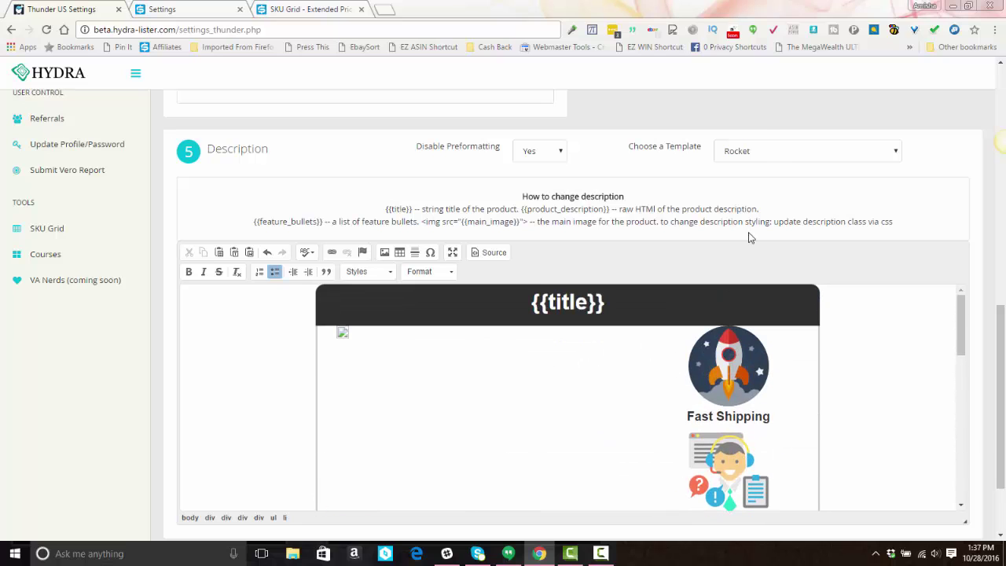
# Step: Preview Simple SEO and Orange Love, then set the template back to Predefined
pyautogui.click(759, 153)
pyautogui.click(750, 206)
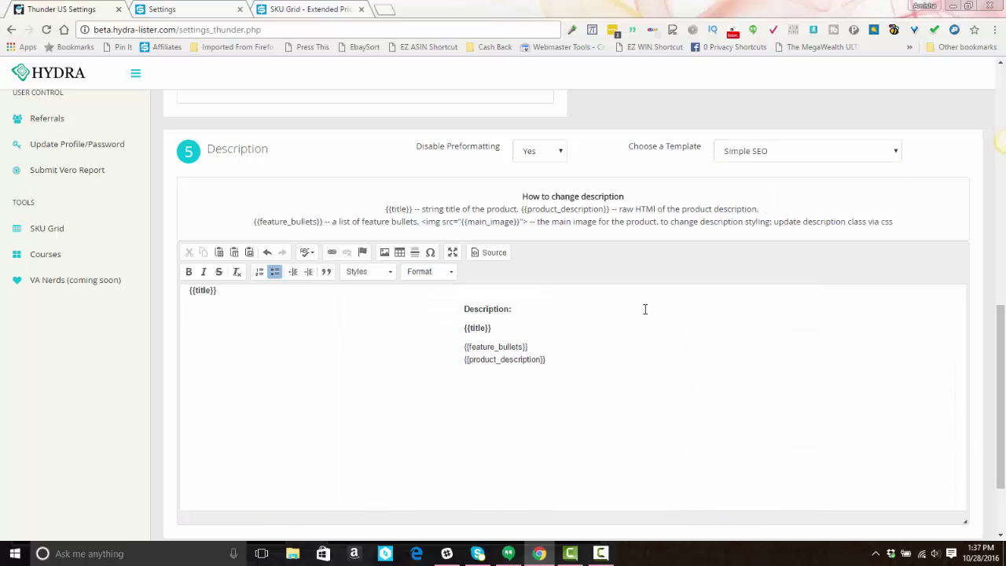
pyautogui.click(779, 152)
pyautogui.click(768, 221)
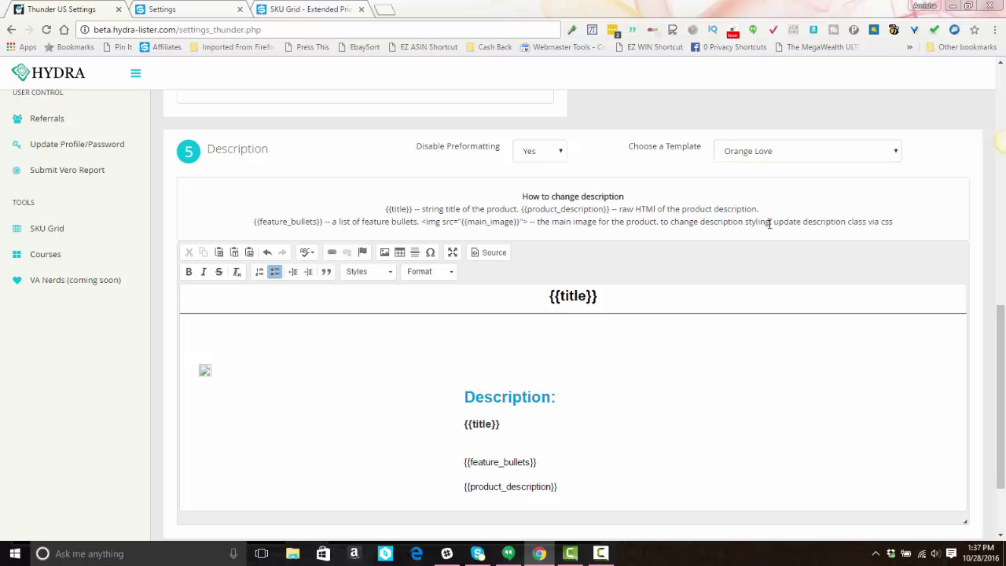
pyautogui.click(798, 154)
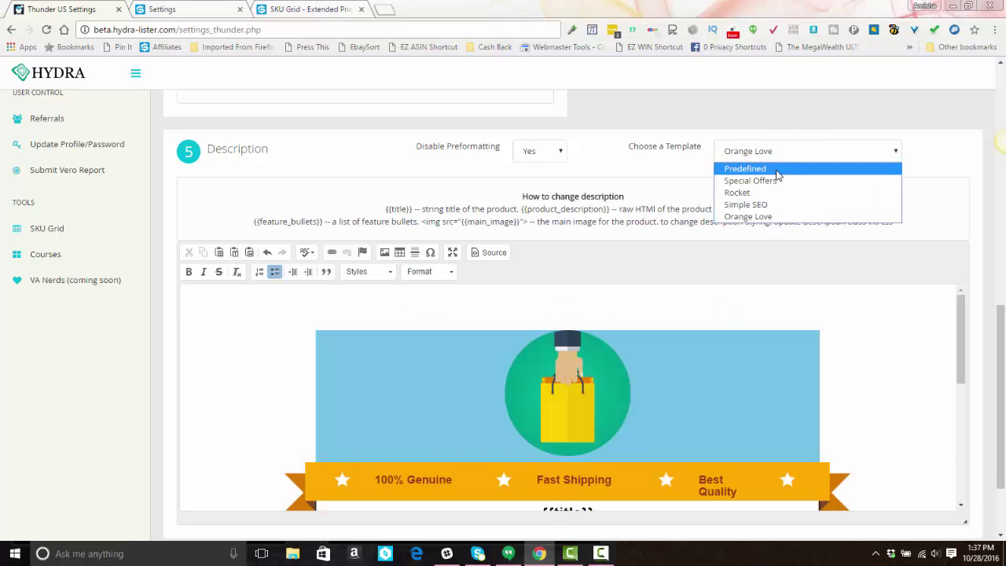
pyautogui.click(777, 172)
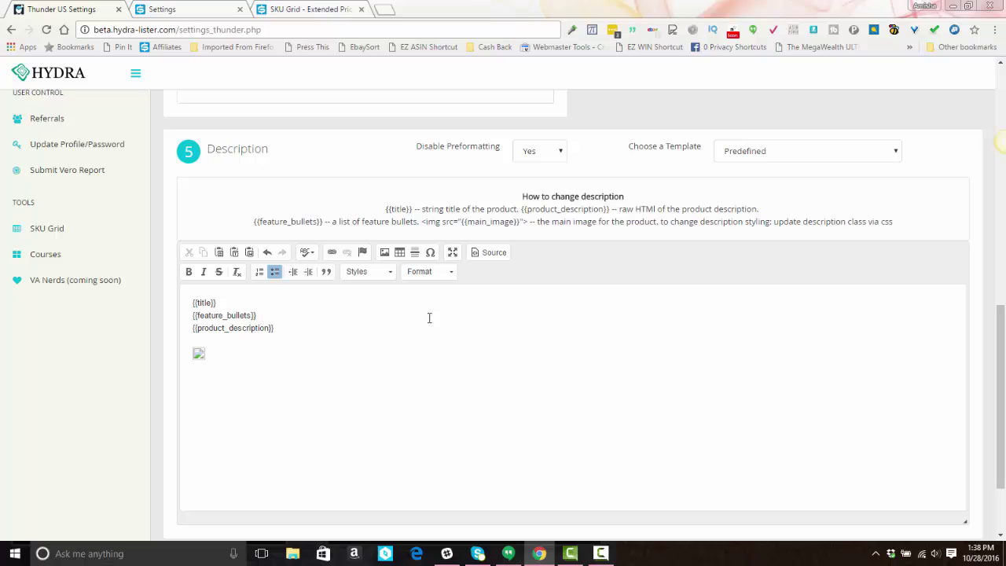
# Step: Delete the Predefined HTML in Source view, paste the custom code, and view the rendered result
pyautogui.click(493, 253)
pyautogui.moveTo(375, 341); pyautogui.dragTo(140, 288)
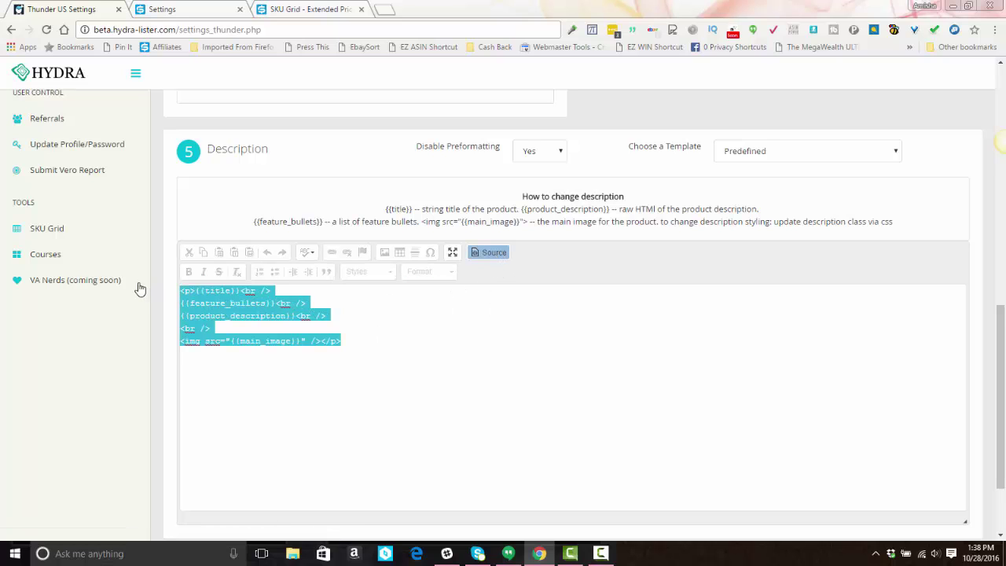
pyautogui.press('BackSpace')
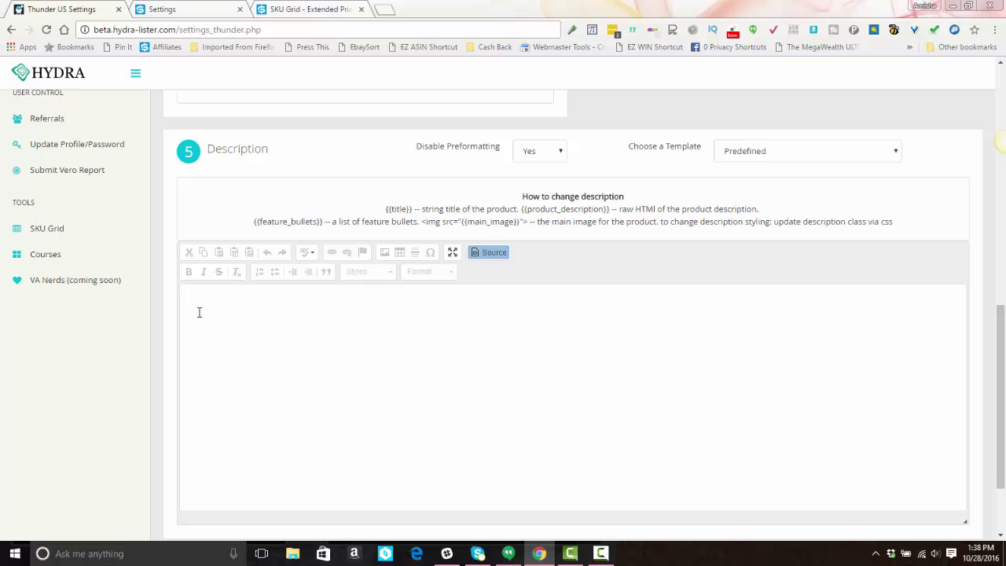
pyautogui.rightClick(198, 310)
pyautogui.click(228, 386)
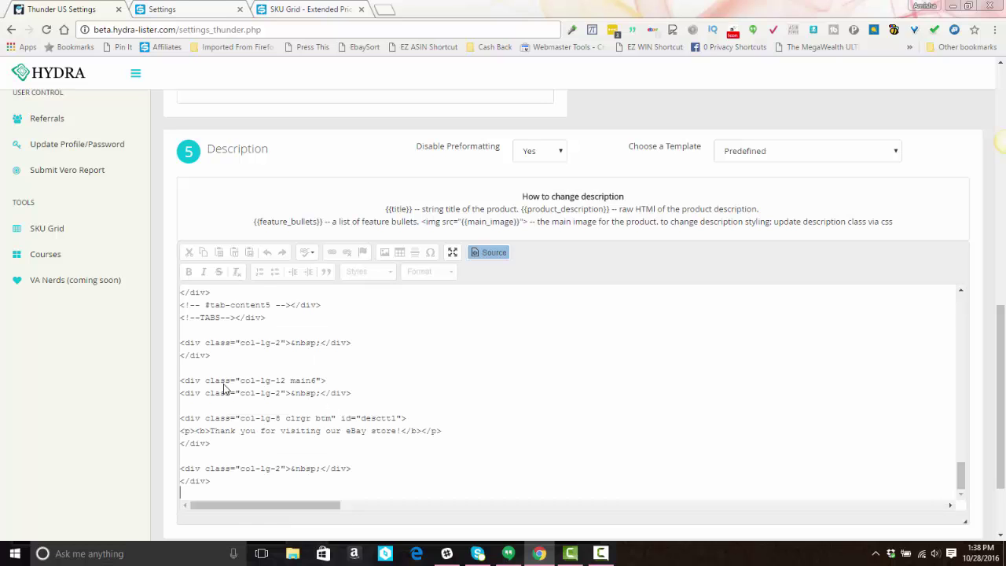
pyautogui.click(495, 252)
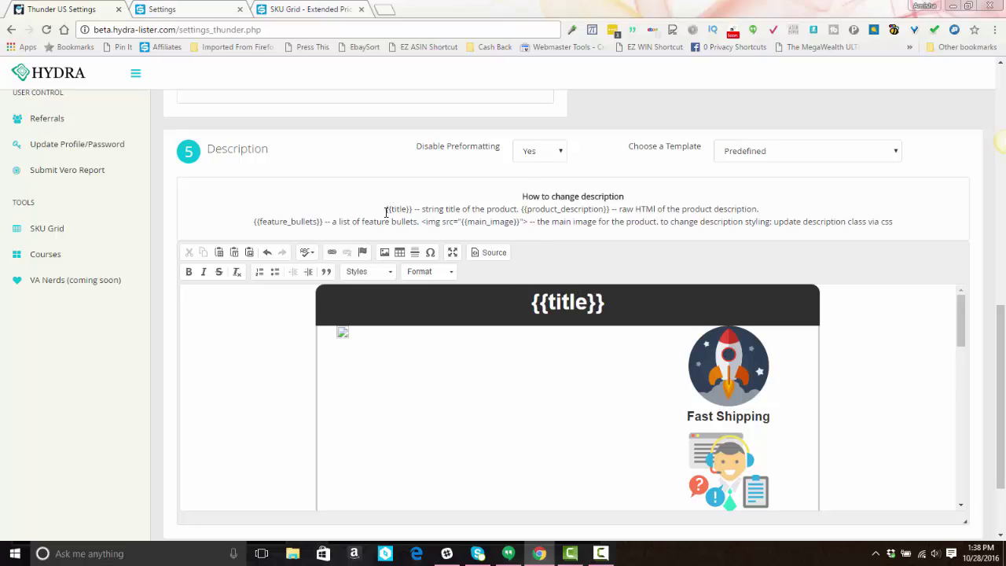
pyautogui.moveTo(386, 212); pyautogui.dragTo(411, 212)
pyautogui.moveTo(520, 209); pyautogui.dragTo(611, 210)
pyautogui.moveTo(253, 221); pyautogui.dragTo(323, 222)
pyautogui.moveTo(422, 222); pyautogui.dragTo(529, 230)
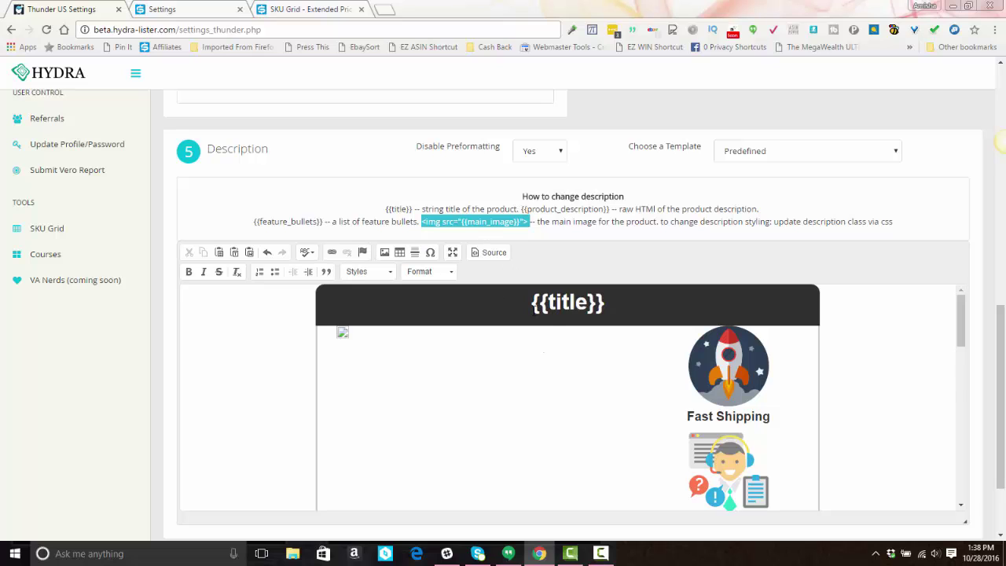
pyautogui.scroll(-4, 541, 412)
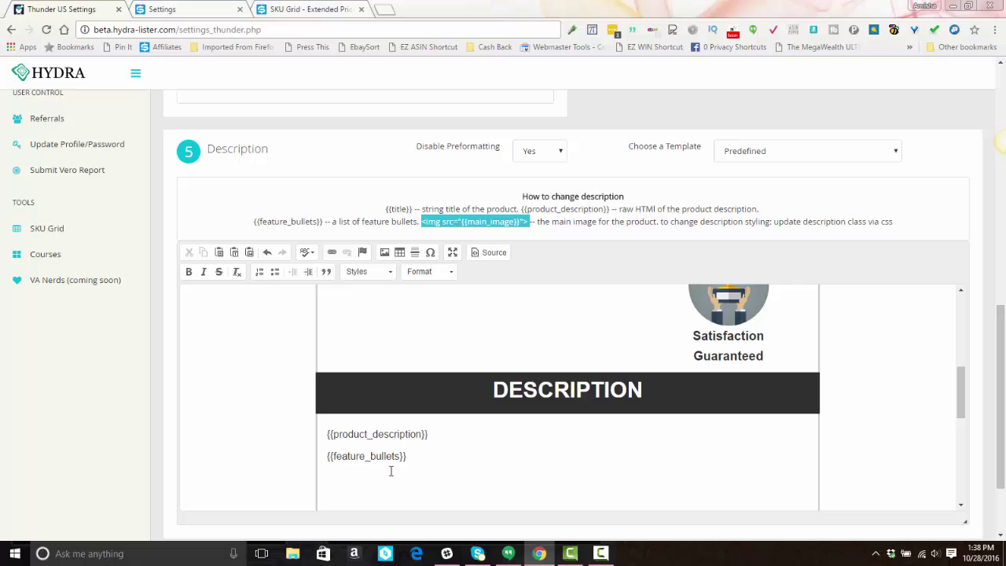
pyautogui.moveTo(411, 456); pyautogui.dragTo(326, 456)
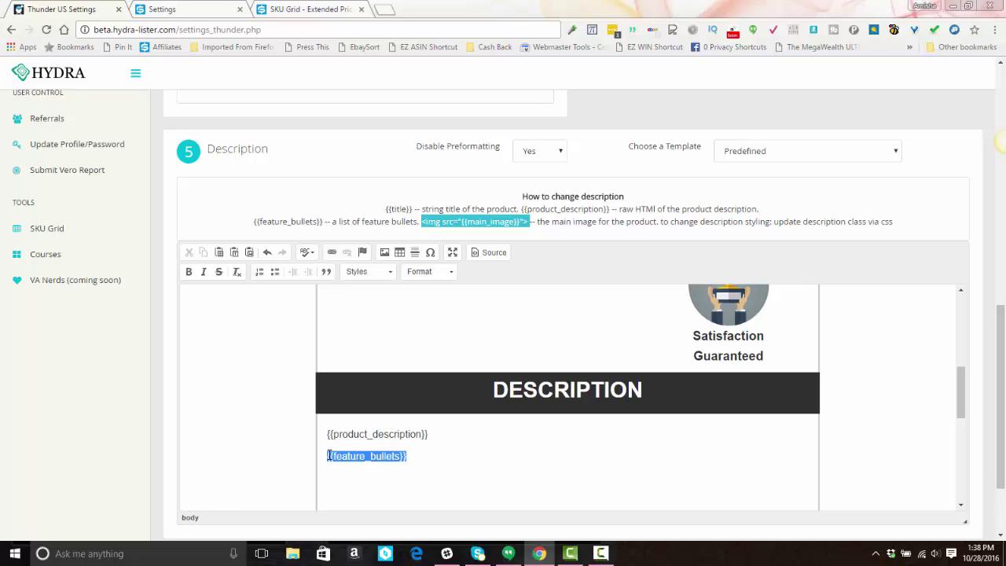
pyautogui.scroll(-5, 490, 446)
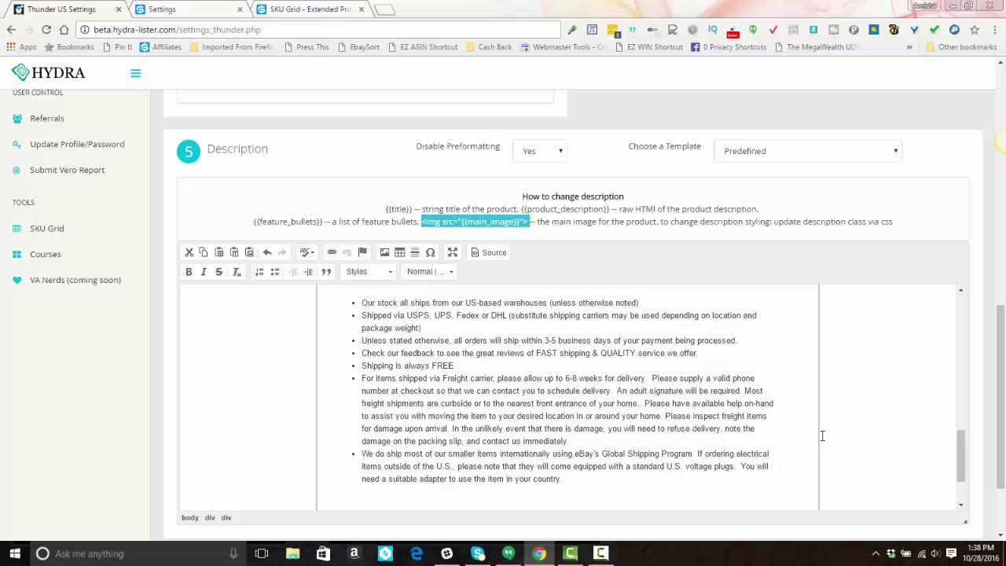
pyautogui.scroll(-2, 760, 348)
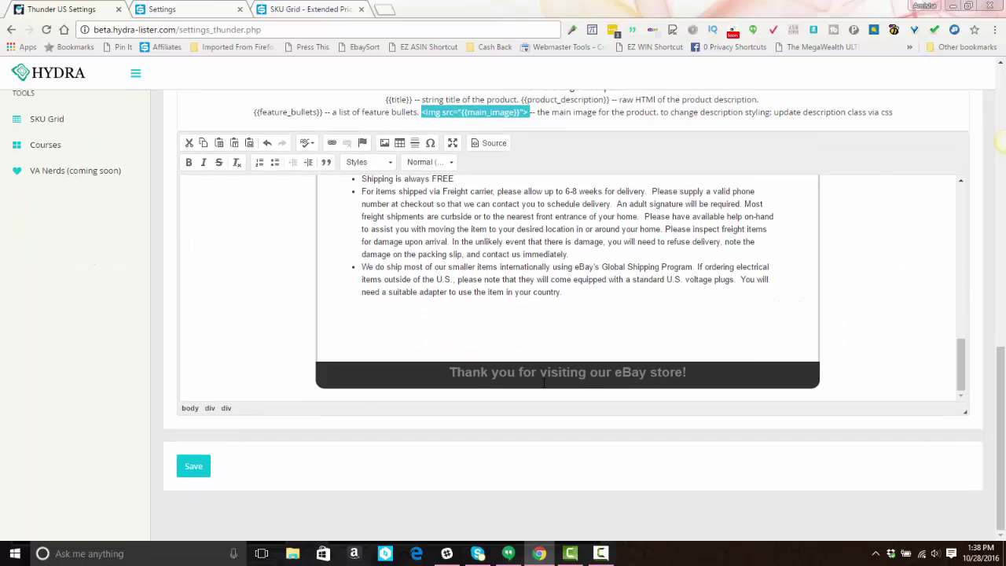
# Step: Save the Thunder US settings with the new description template and close the success message
pyautogui.click(193, 470)
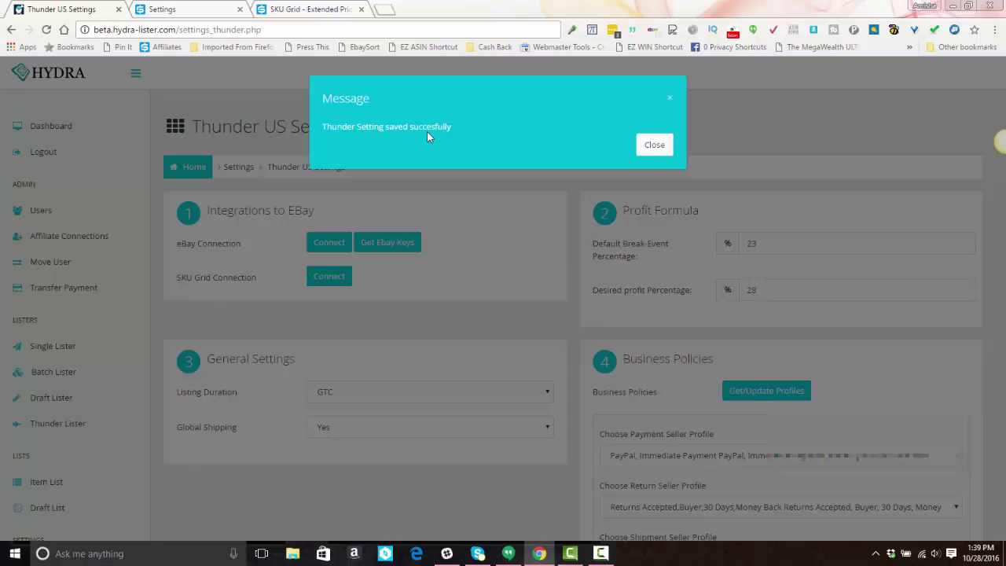
pyautogui.click(654, 145)
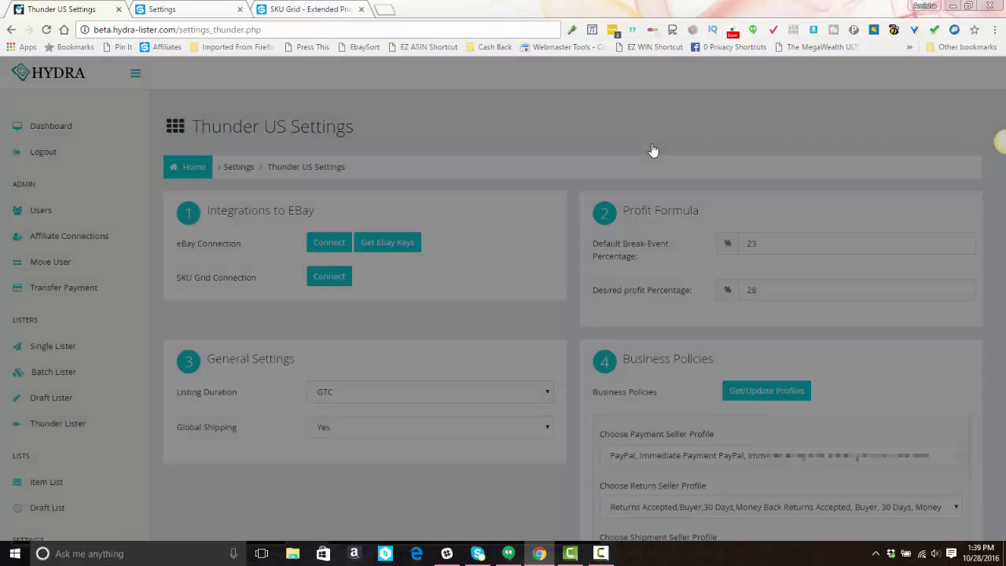